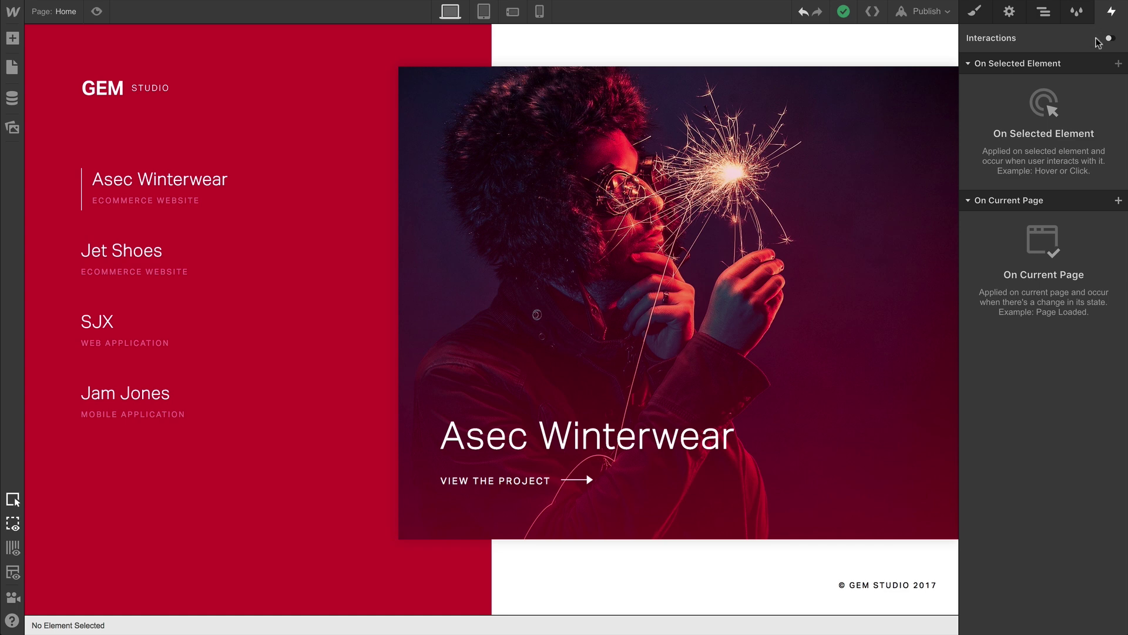
- Add a Page Load trigger to the Home page that starts an animation when the page starts loading
left_click(1118, 201)
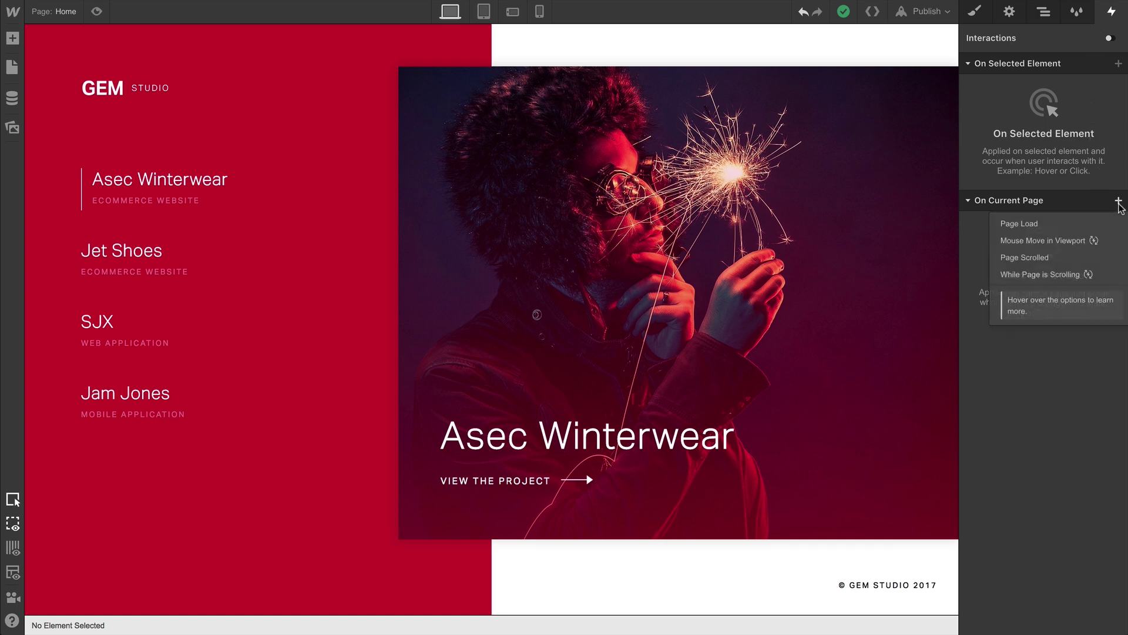
left_click(1089, 228)
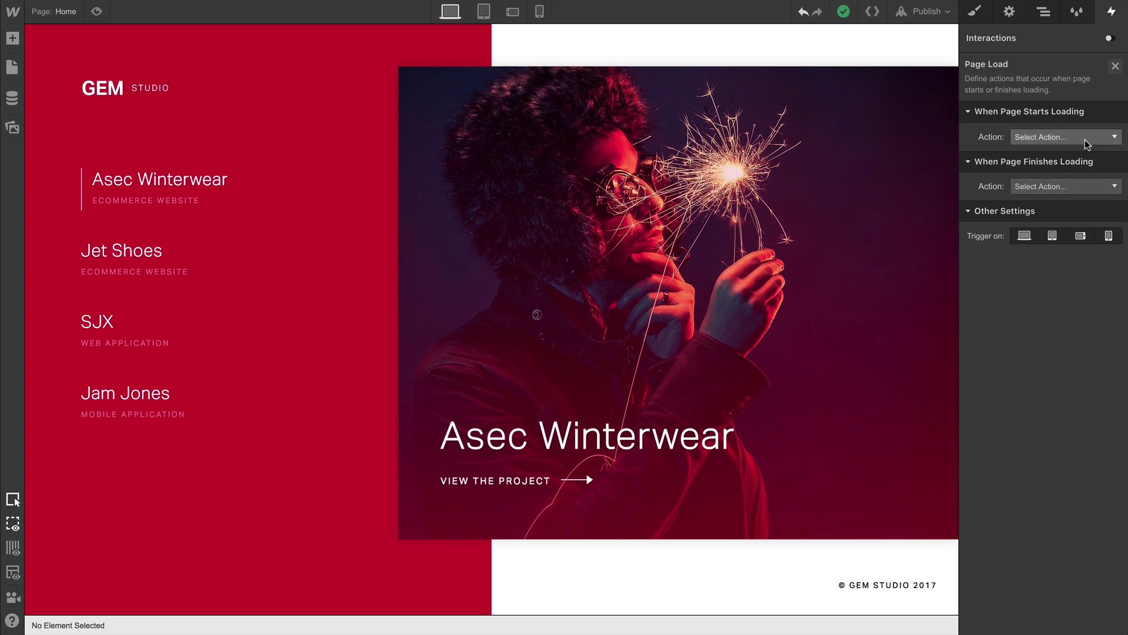
left_click(1085, 138)
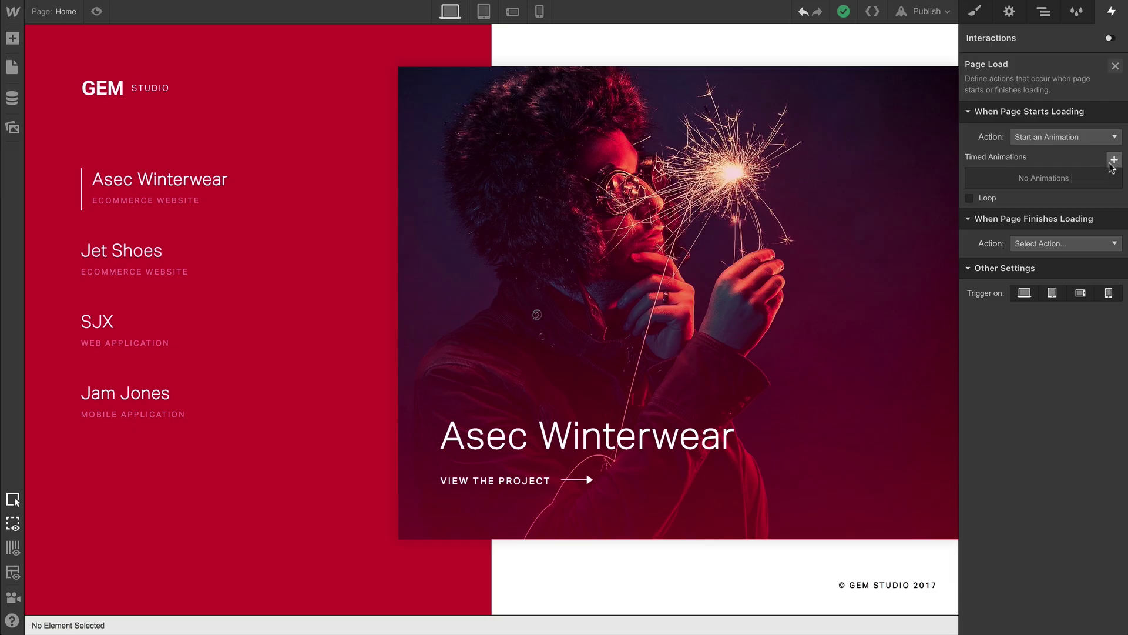
- Create a new timed animation named 'Page Load Animation'
left_click(1114, 159)
type("Page ")
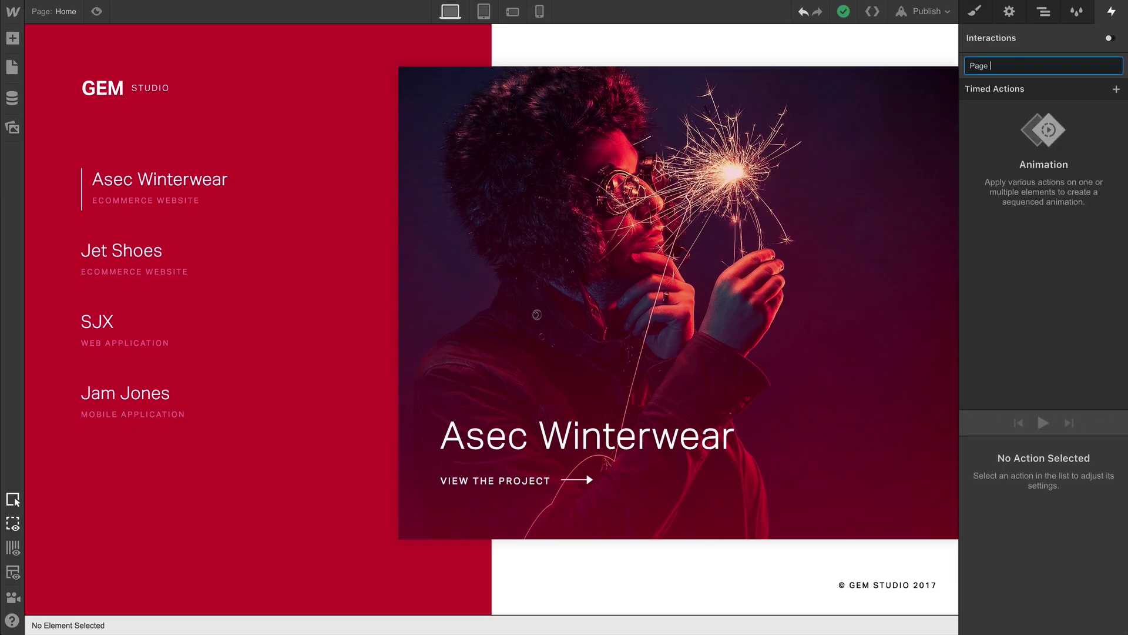
type("Load Animation")
key("Return")
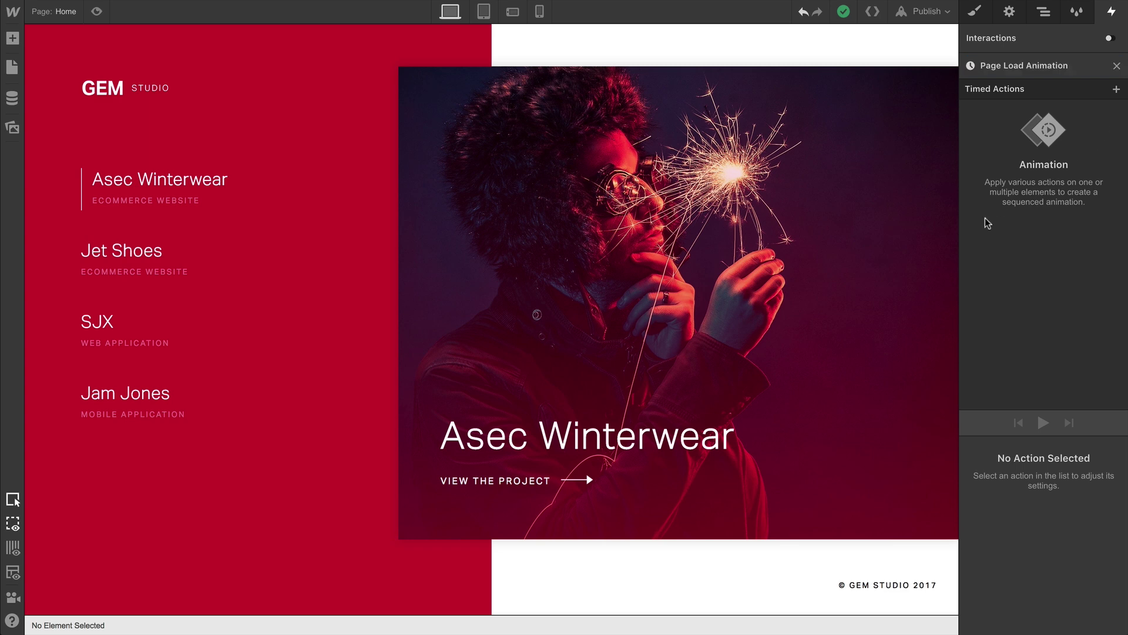
- Give the Asec Winterwear heading a Move action of X -57 px as its initial state
left_click(691, 445)
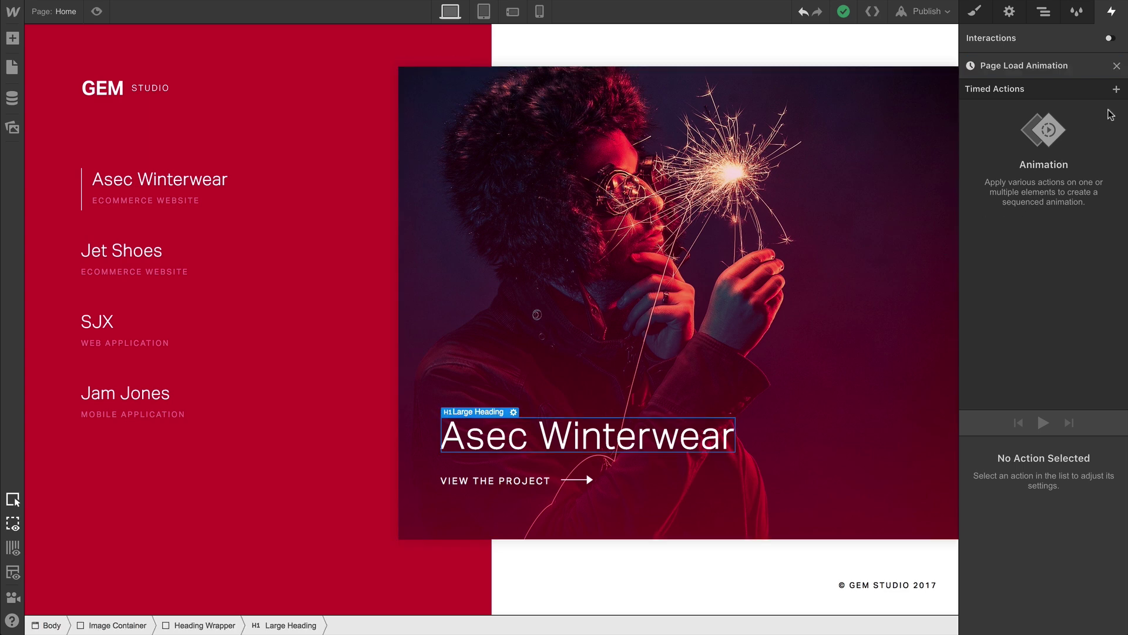
left_click(1116, 91)
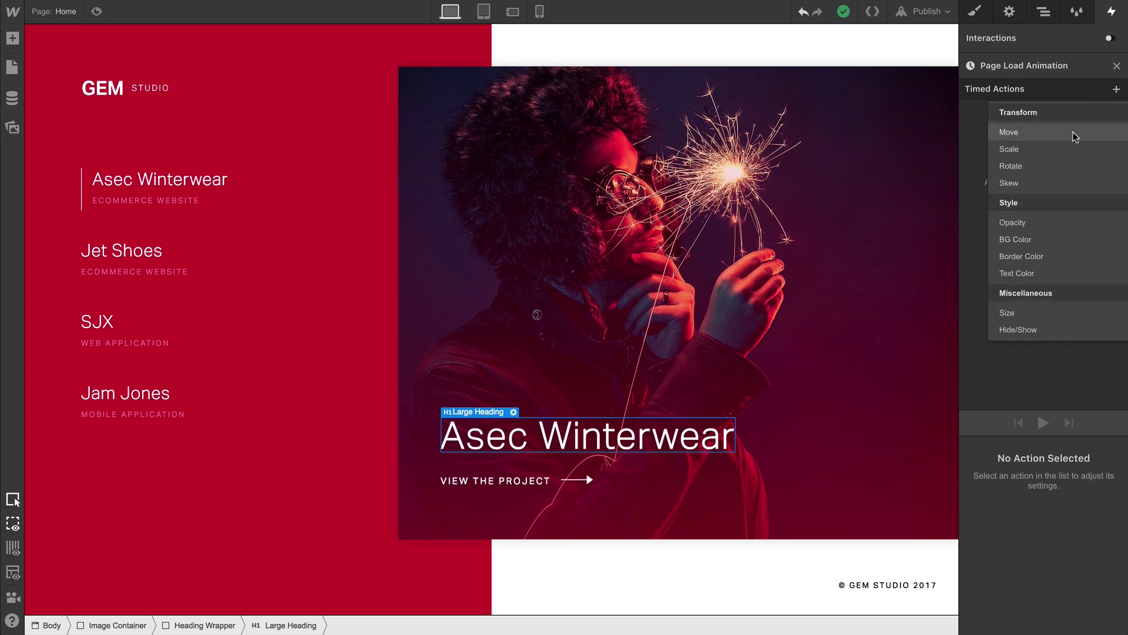
left_click(1073, 132)
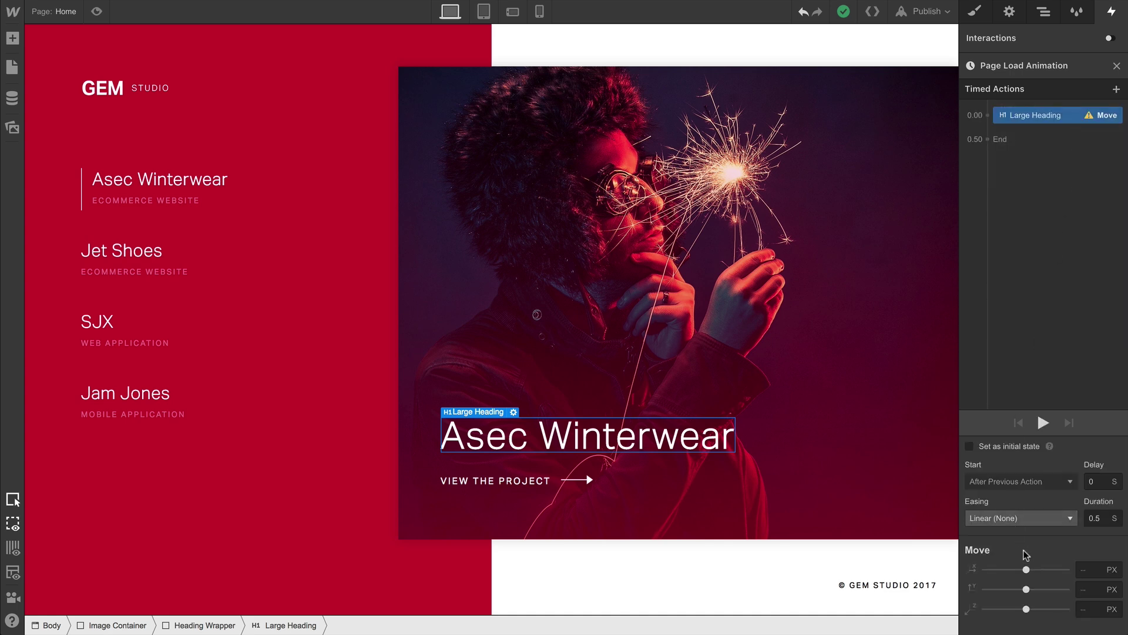
left_click_drag(1026, 570, 1022, 572)
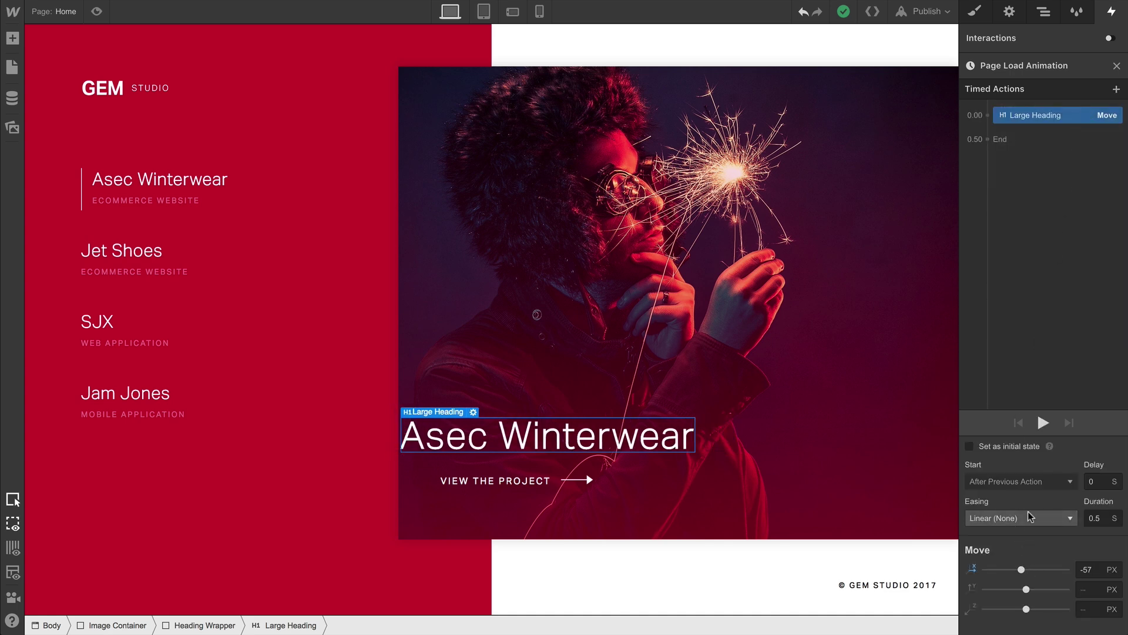
left_click(1043, 422)
left_click(1043, 424)
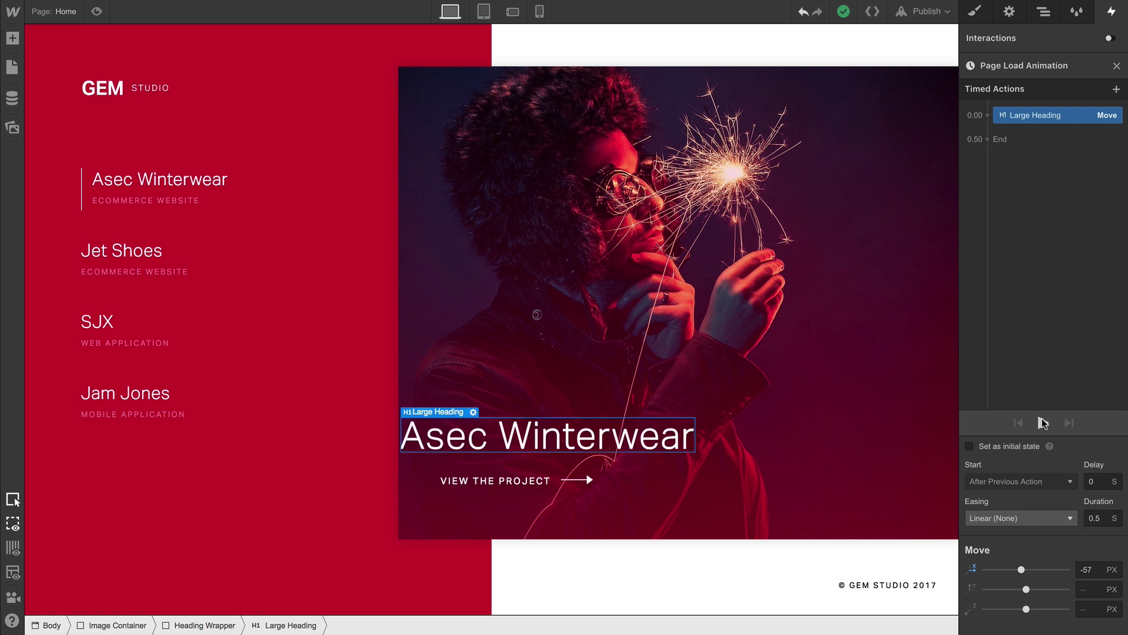
left_click(1025, 447)
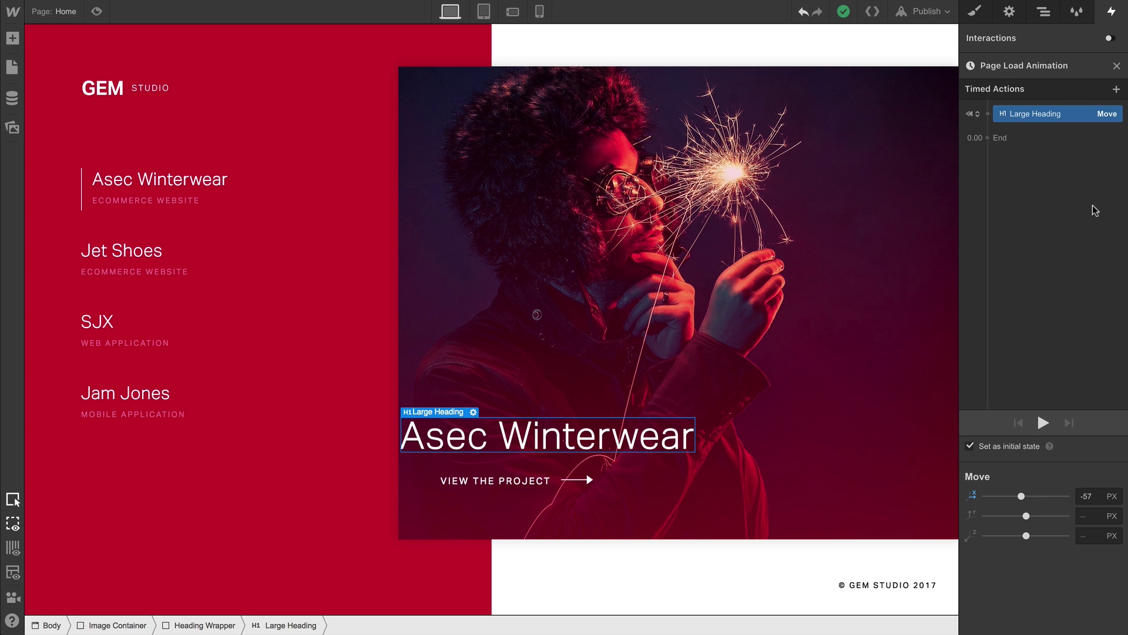
- Add a heading Opacity action at 0% as its initial state
left_click(1115, 89)
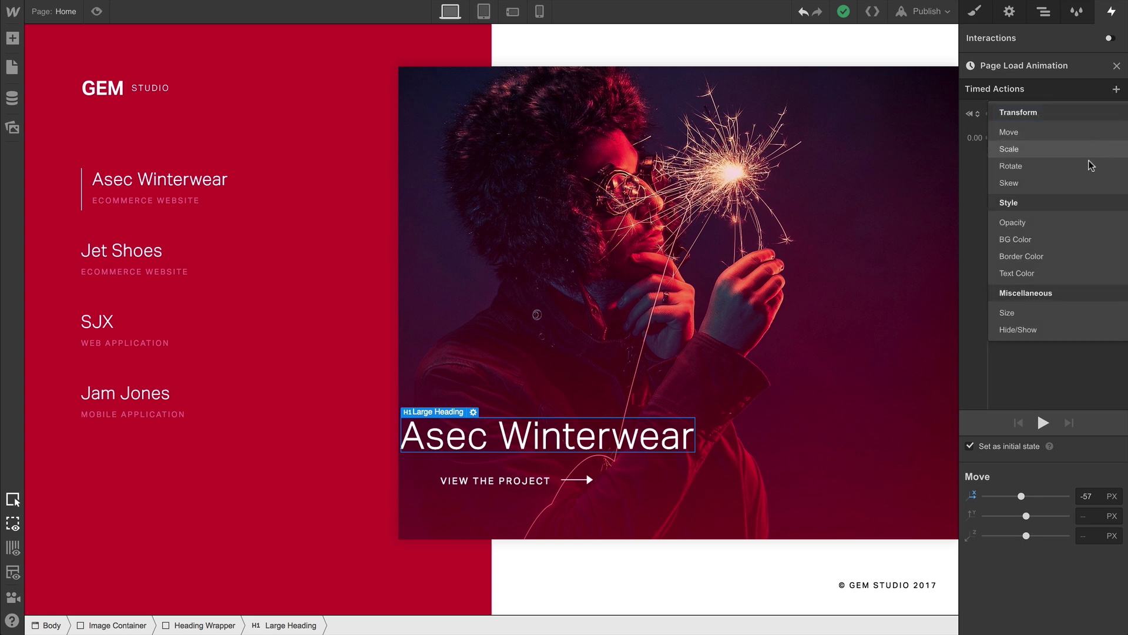
left_click(1071, 221)
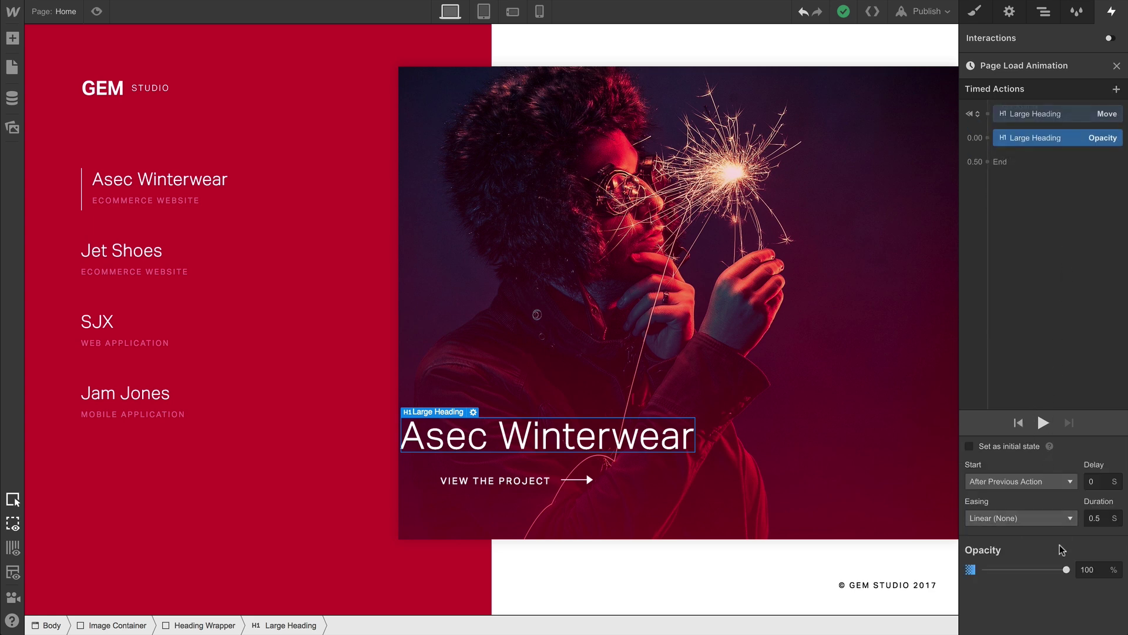
left_click_drag(1067, 570, 974, 559)
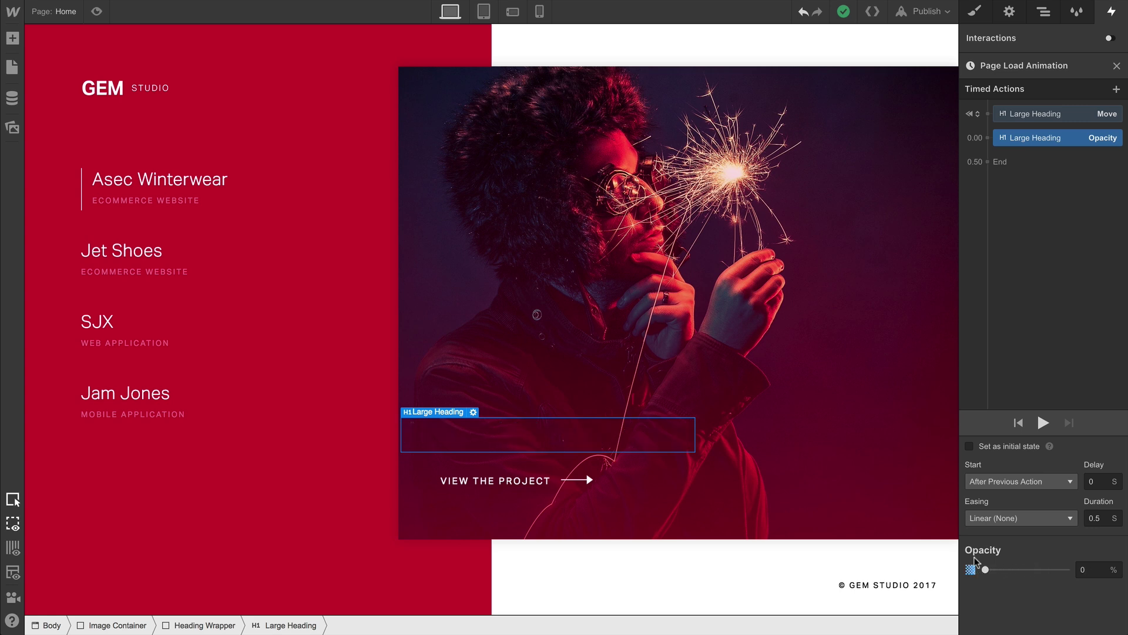
left_click(970, 446)
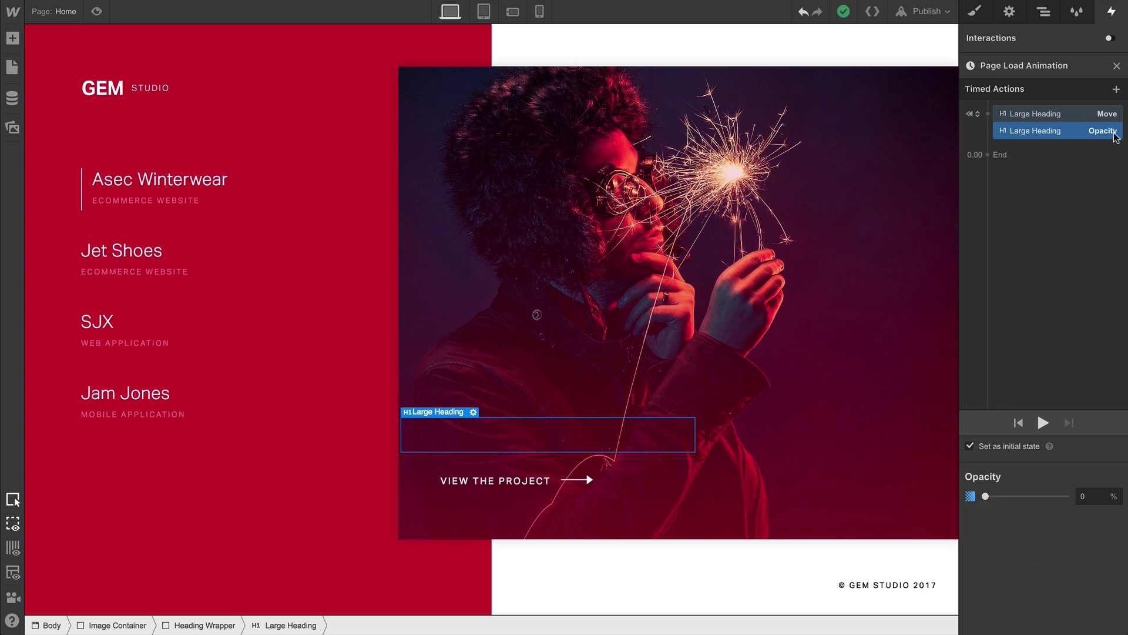
left_click(1116, 90)
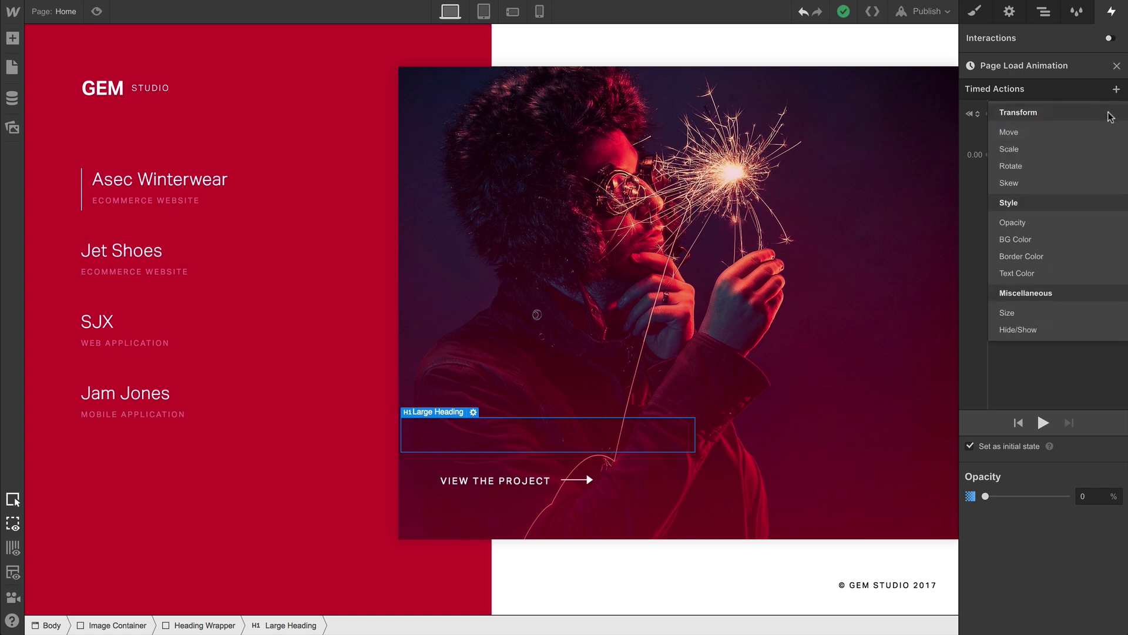
left_click(1100, 134)
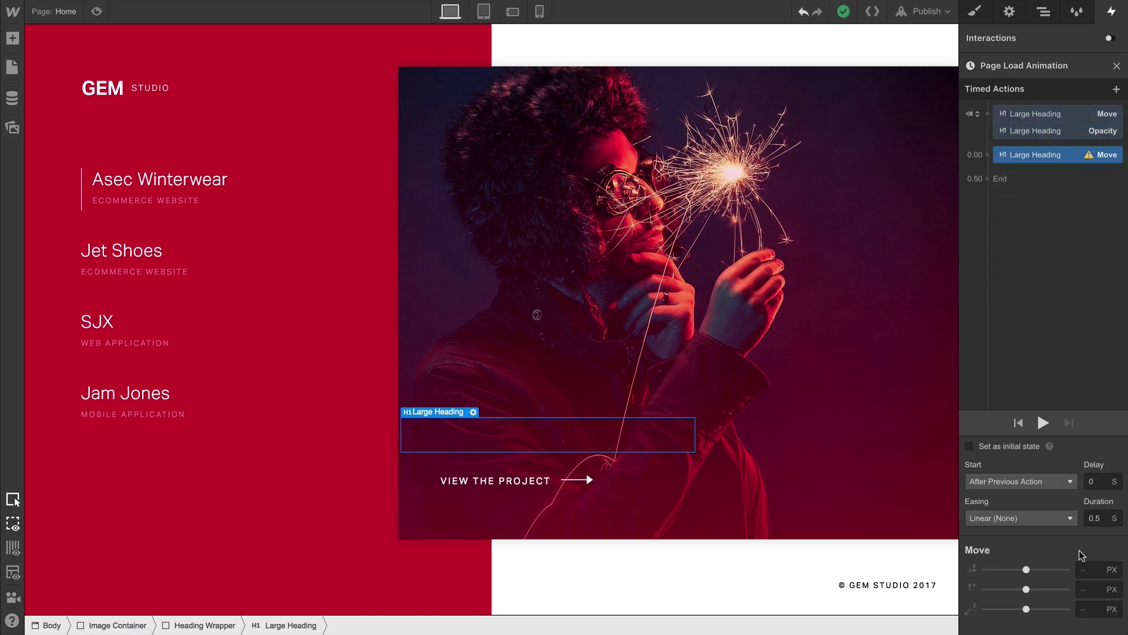
left_click(1081, 567)
type("0")
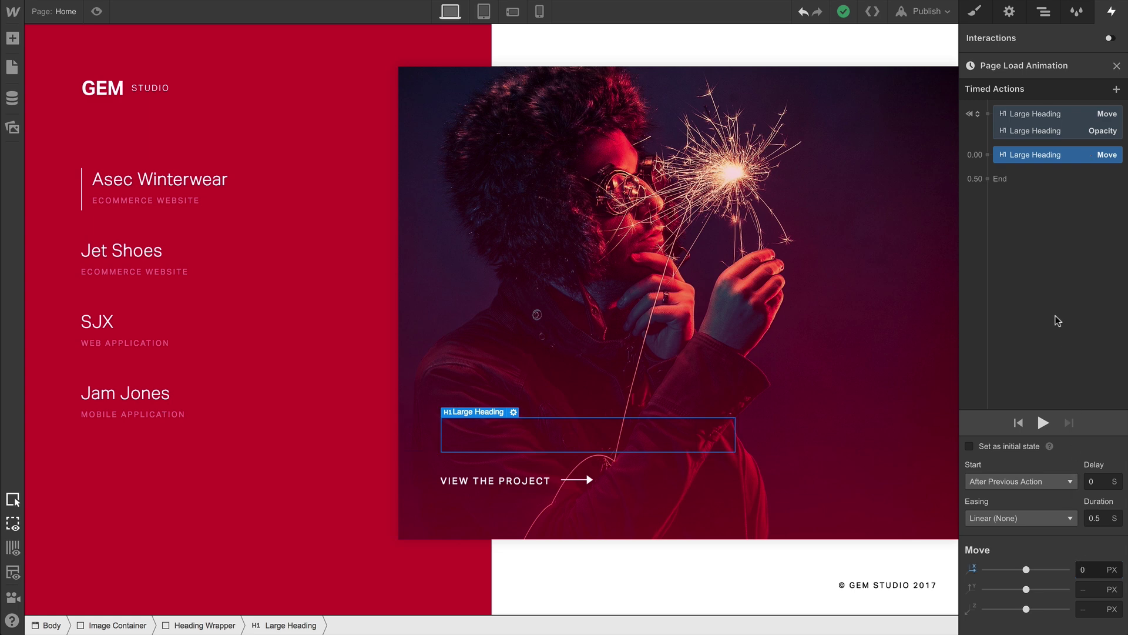
left_click(977, 155)
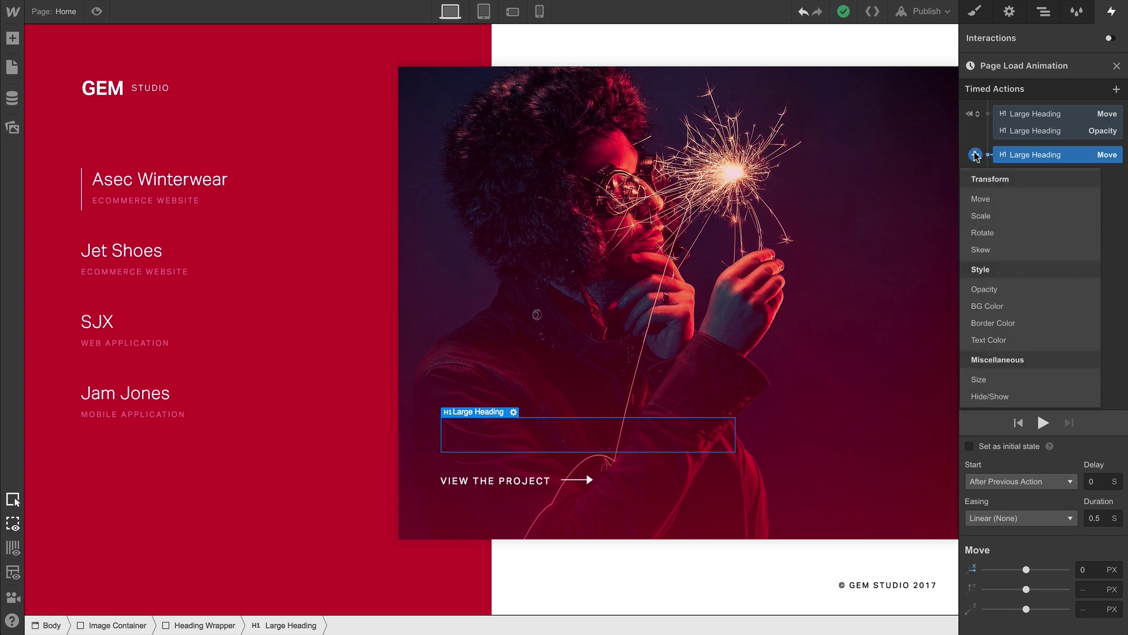
left_click(985, 289)
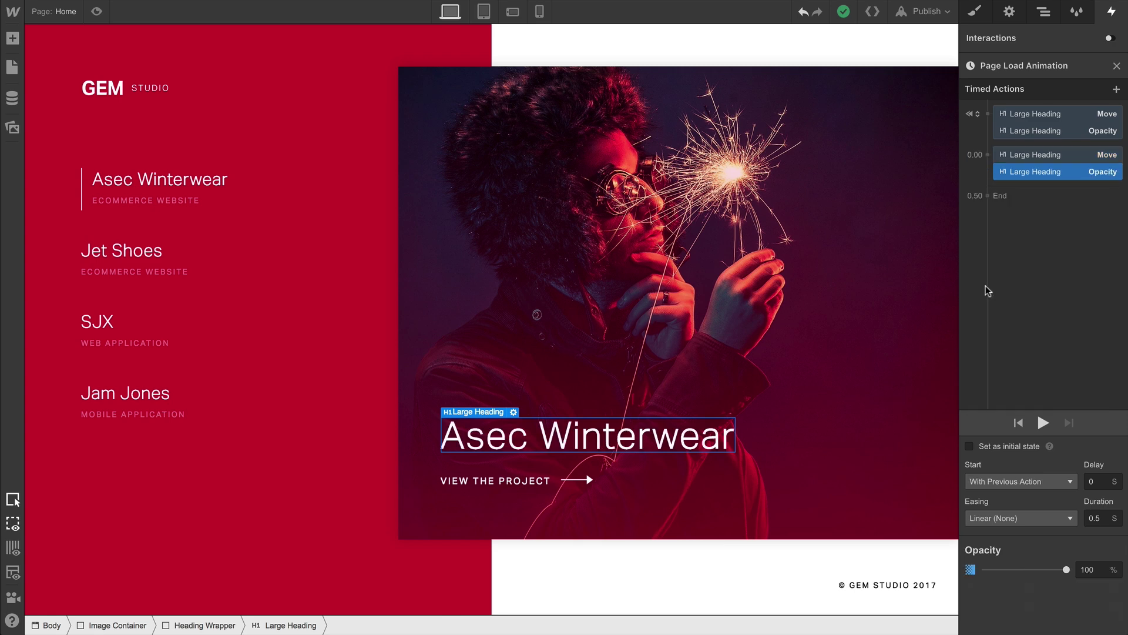
left_click(97, 11)
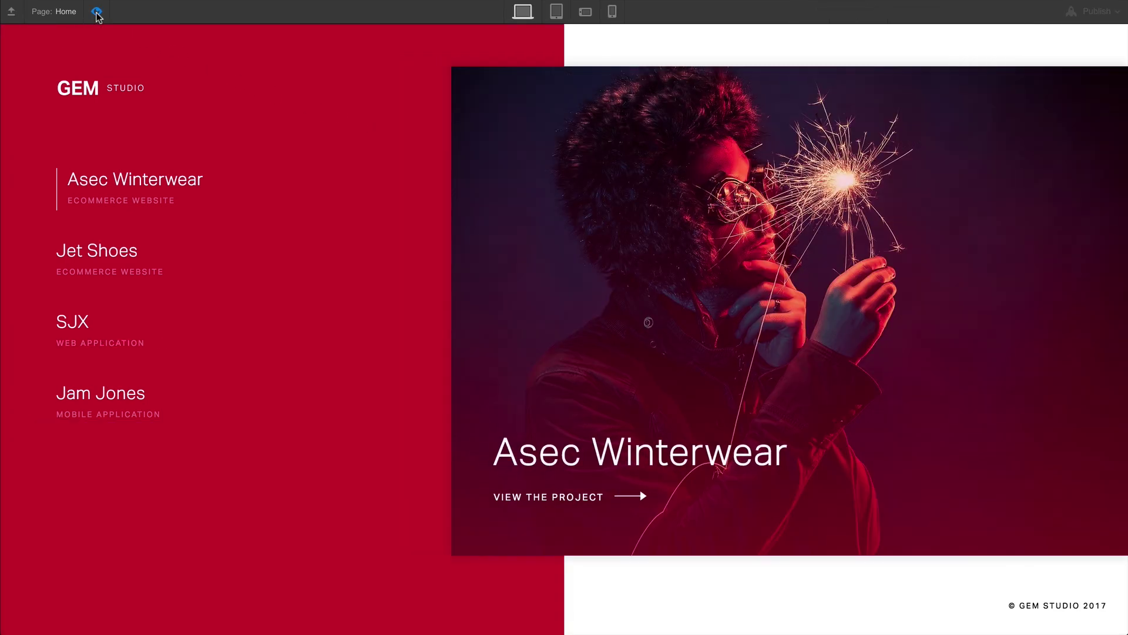
left_click(96, 12)
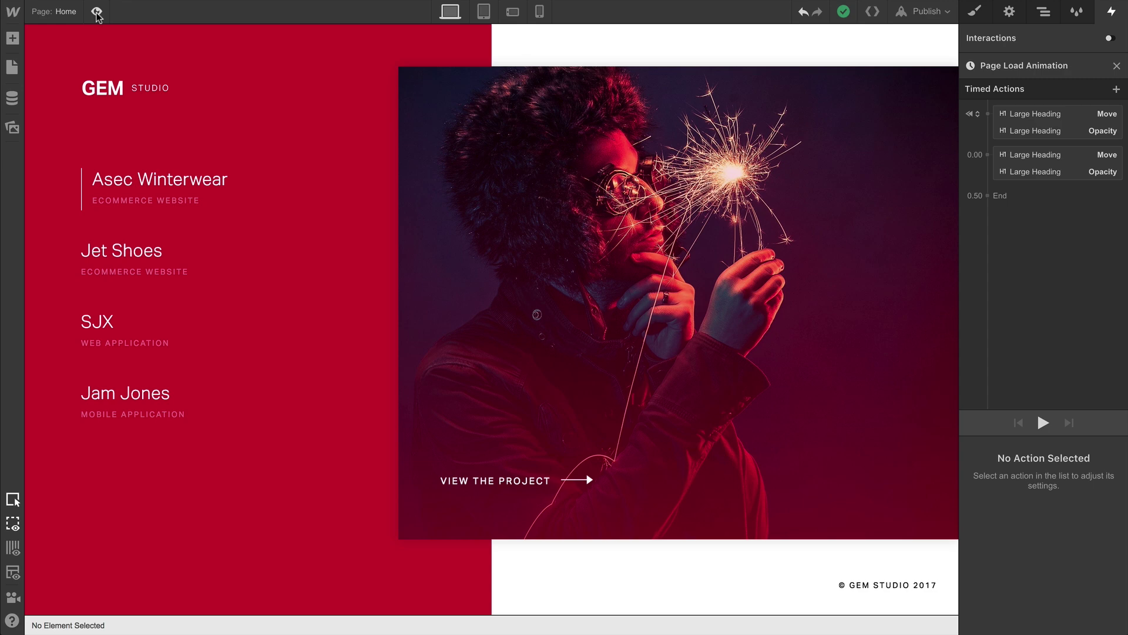
left_click(96, 12)
left_click(97, 12)
left_click(96, 12)
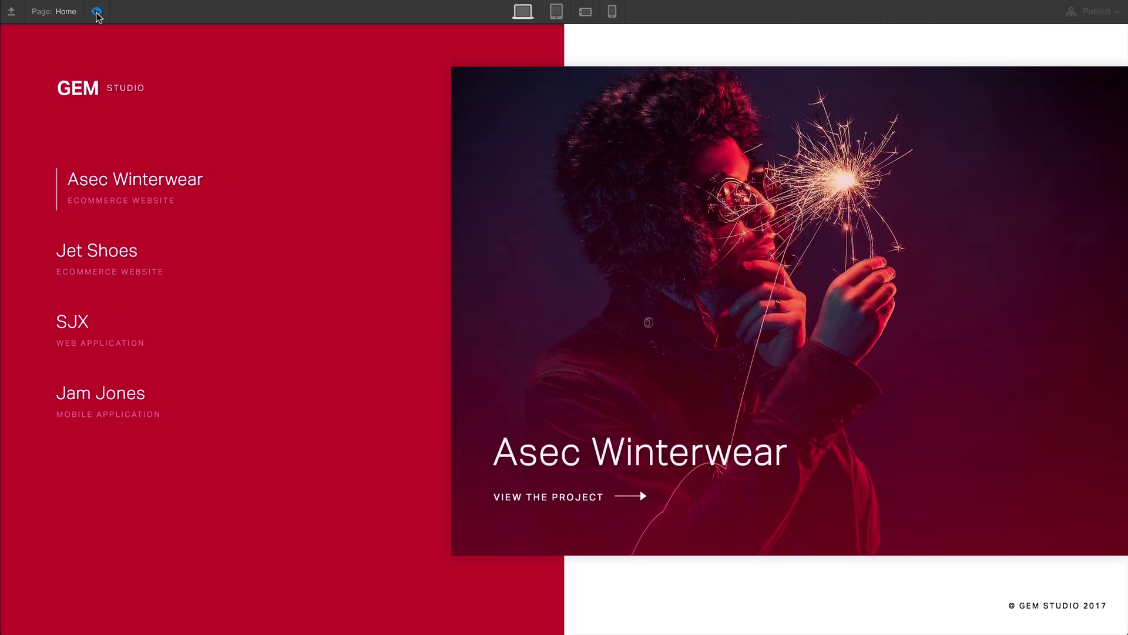
left_click(96, 11)
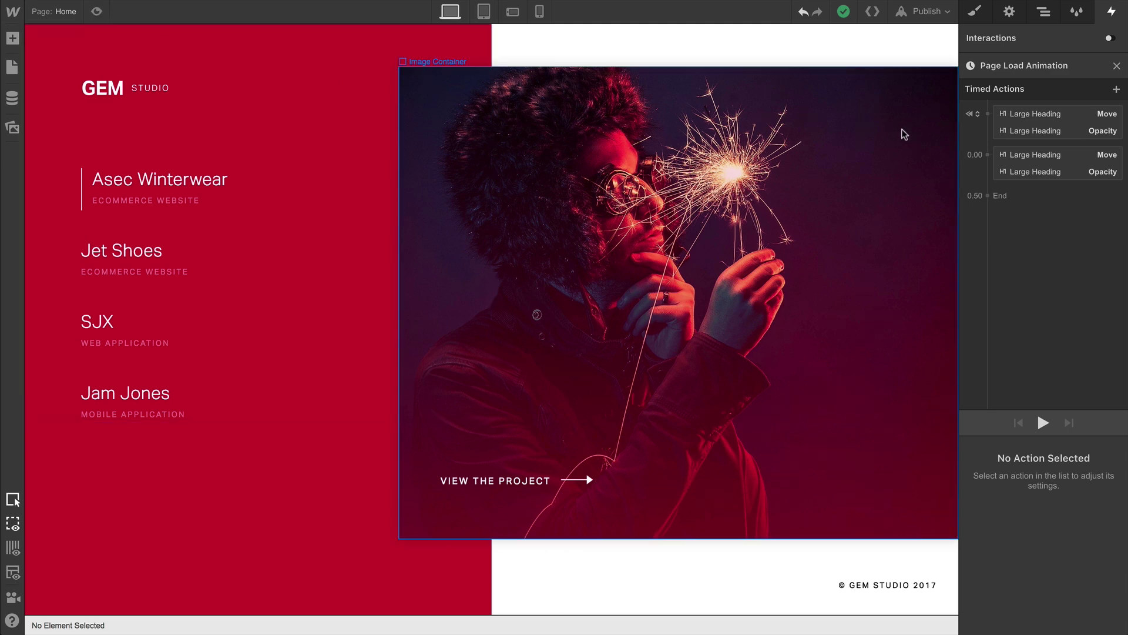
- Give the heading's Move and Opacity actions Out Quint easing over 1 s, then preview
left_click(1041, 157)
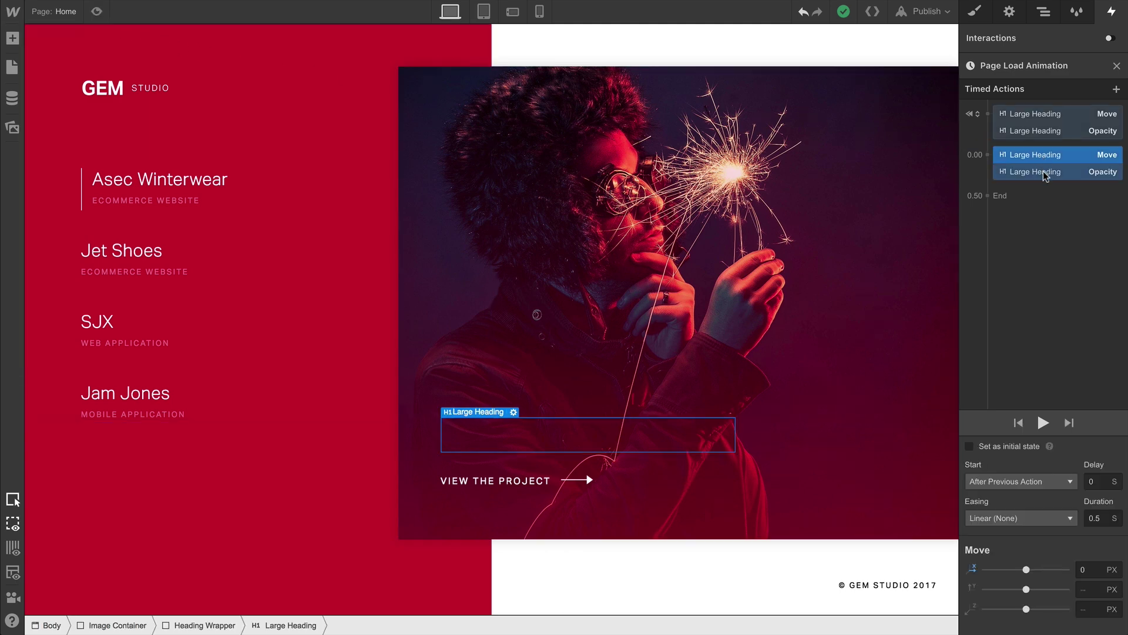
left_click(1042, 171, "shift")
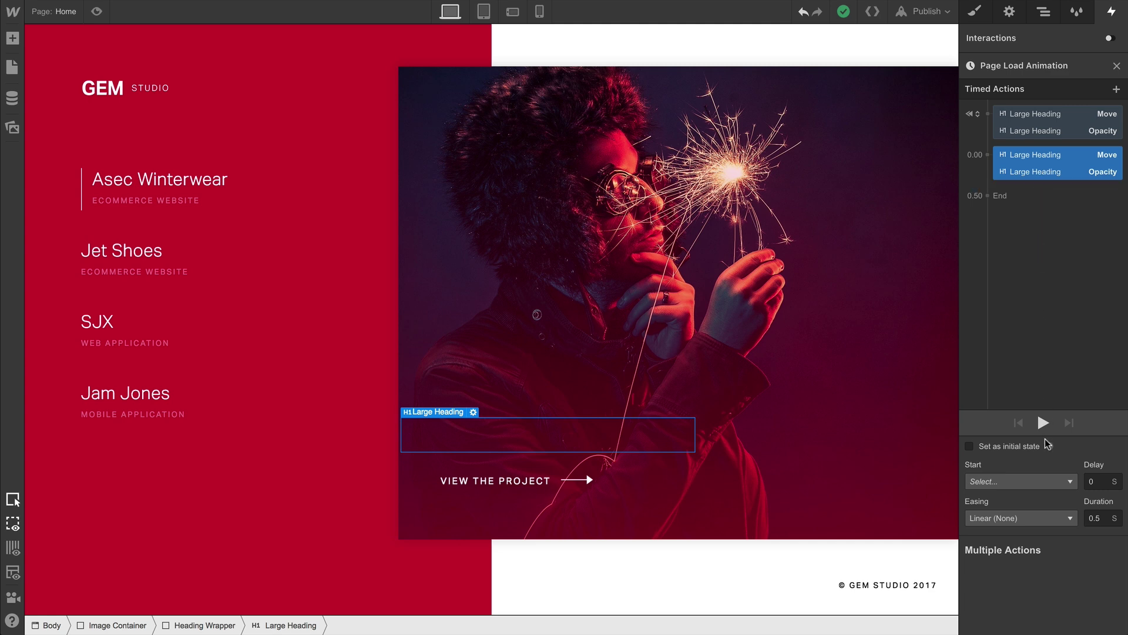
left_click(1044, 515)
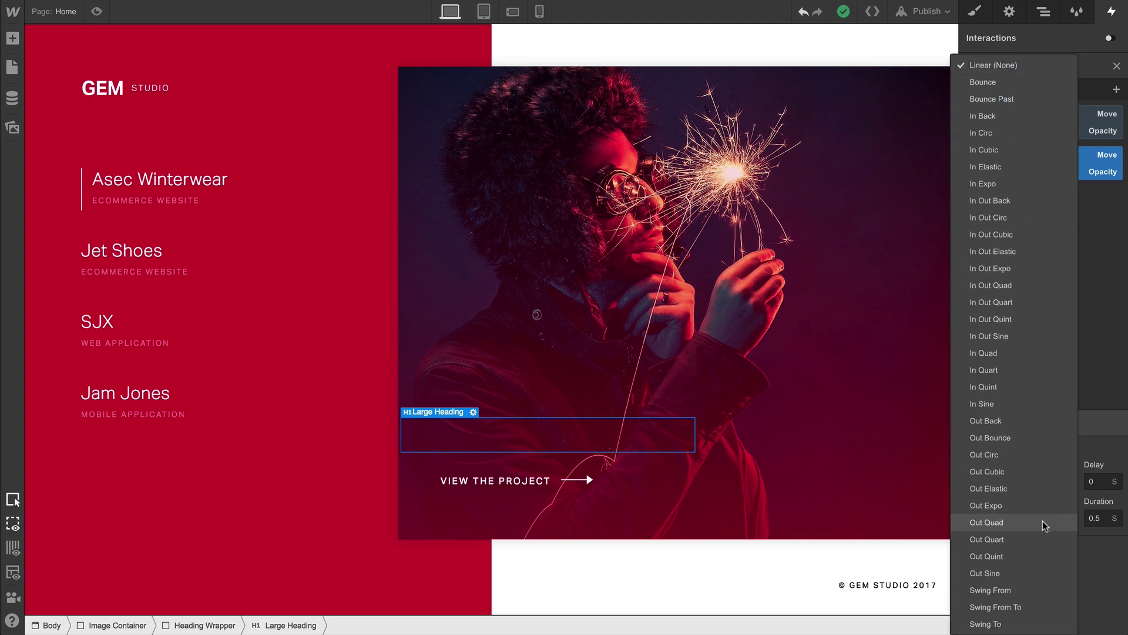
left_click(1040, 549)
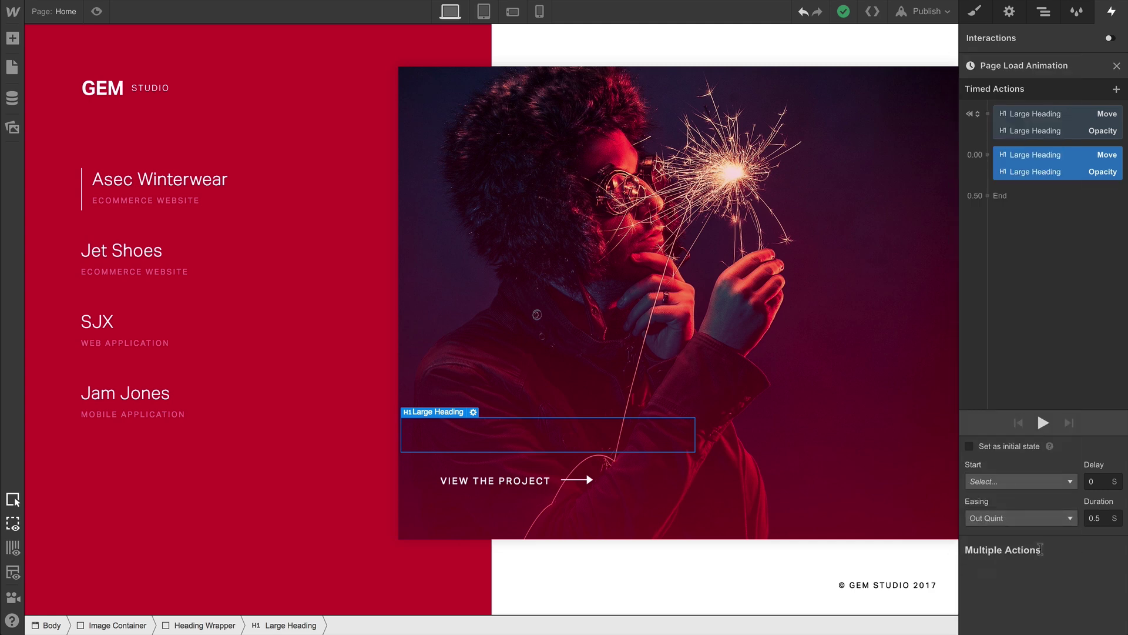
left_click(1085, 517)
left_click(1044, 421)
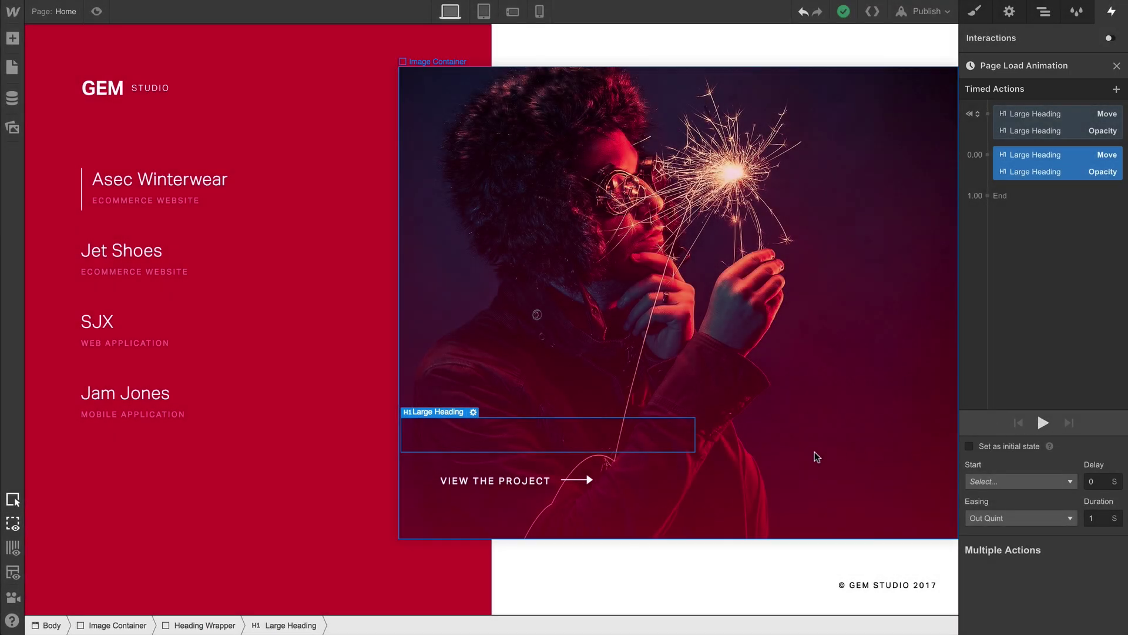
- Give the View the Project link a Move action of X -57 px as its initial state
left_click(565, 484)
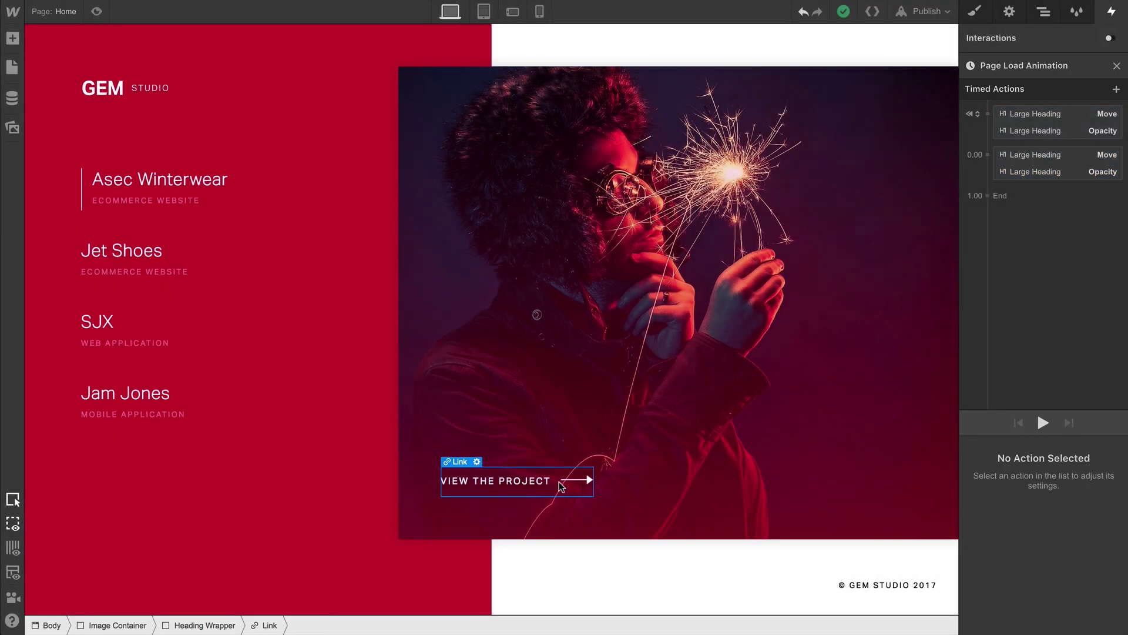
left_click(1116, 90)
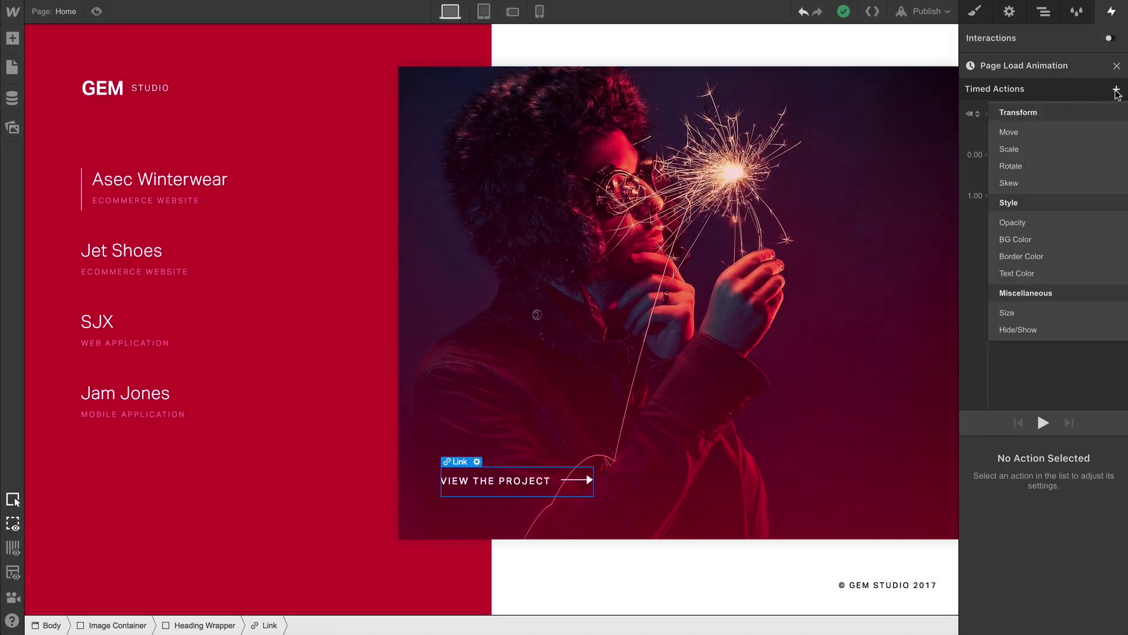
left_click(1086, 133)
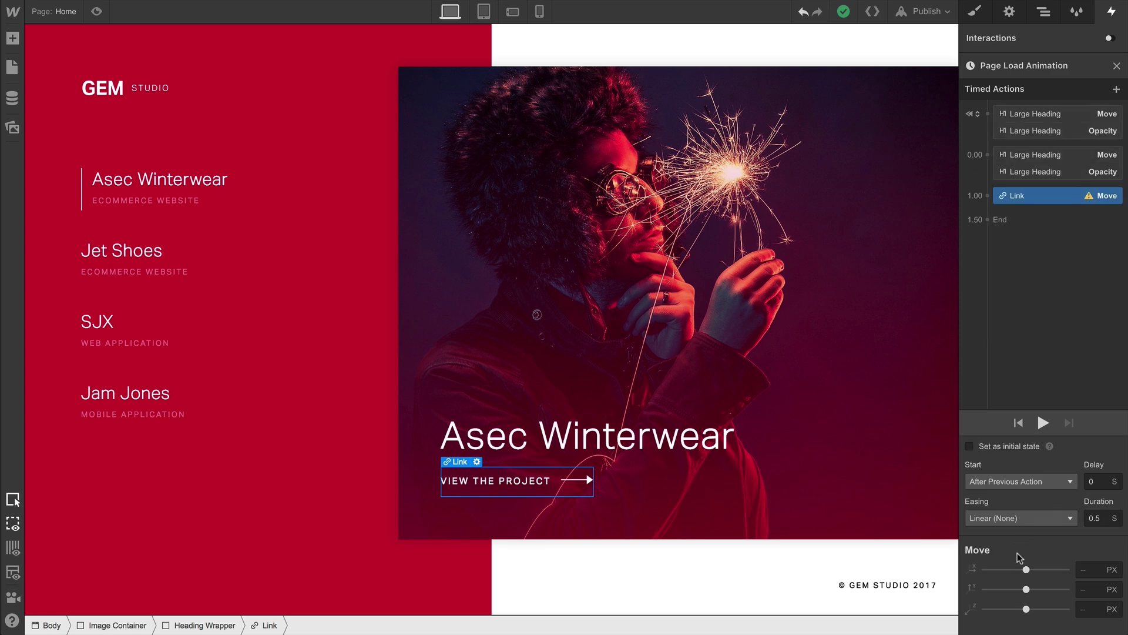
left_click_drag(1026, 569, 1021, 570)
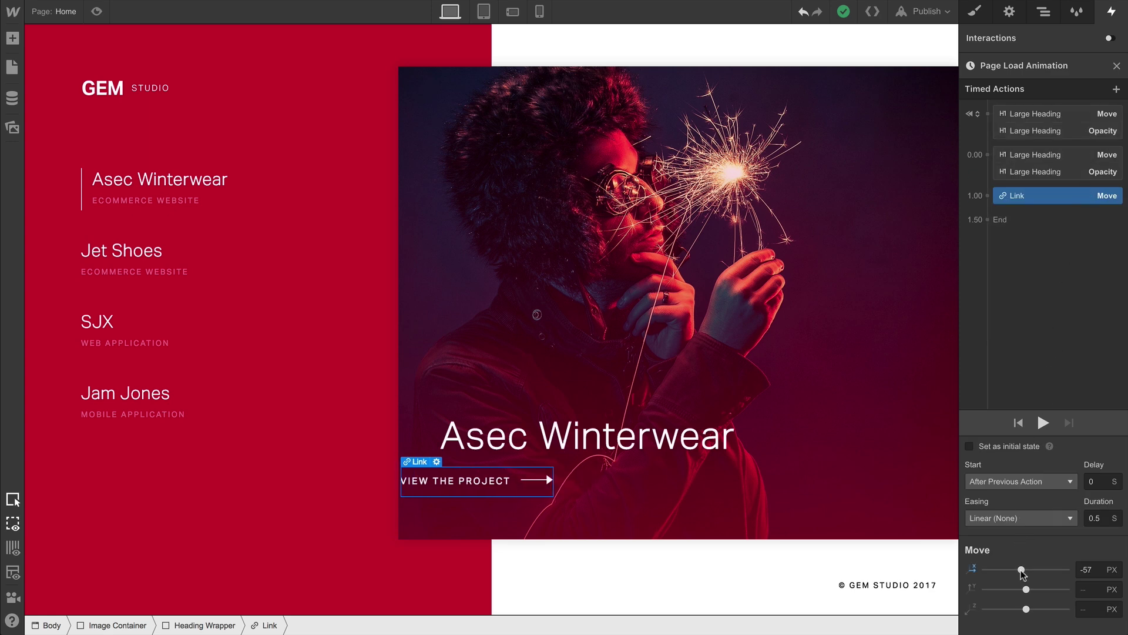
left_click(970, 447)
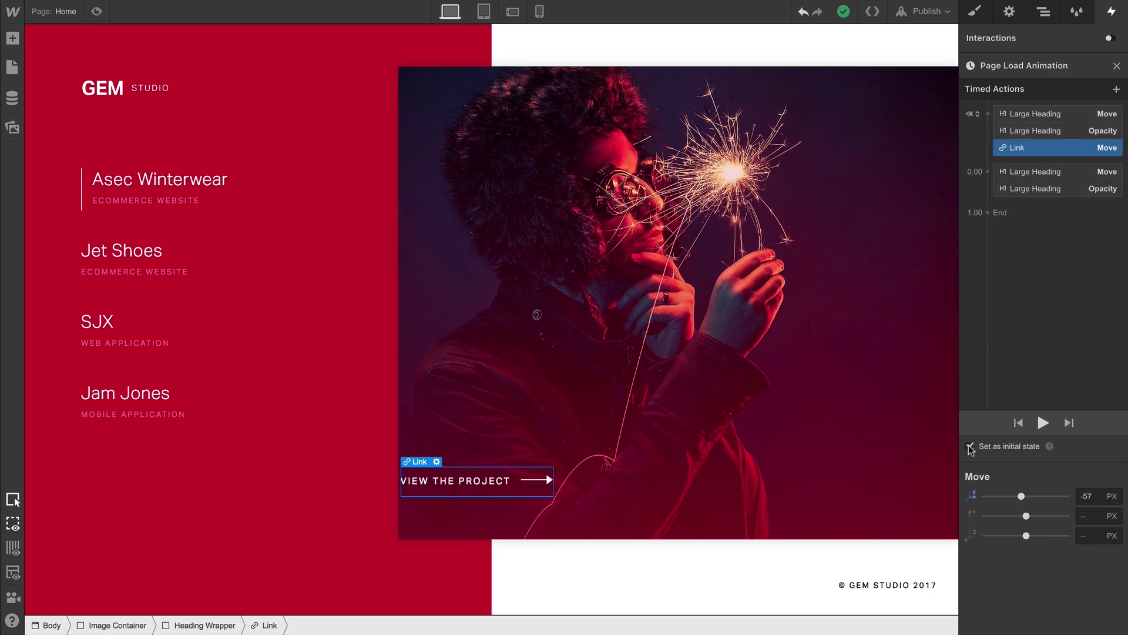
- Add a link Opacity action at 0% as its initial state
left_click(1116, 91)
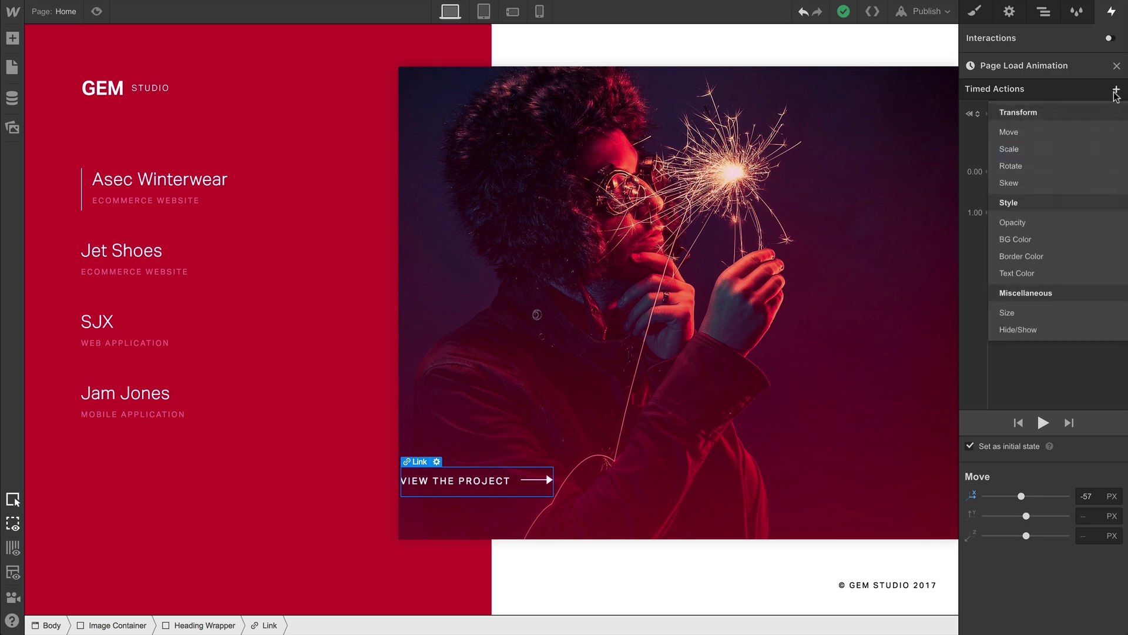
left_click(1062, 222)
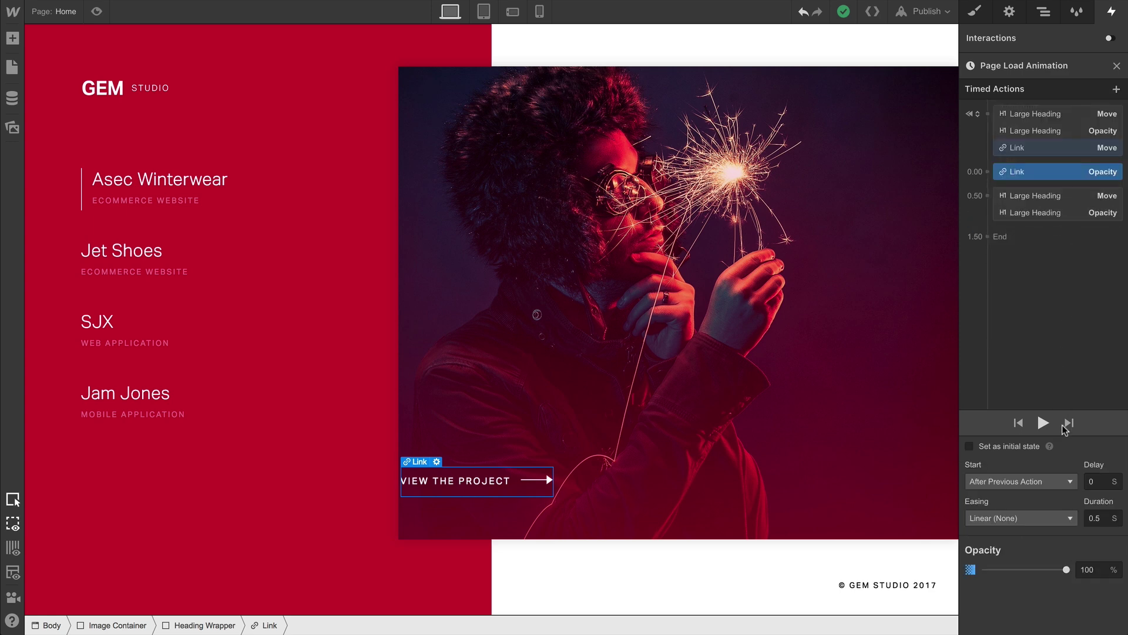
left_click_drag(1064, 569, 978, 571)
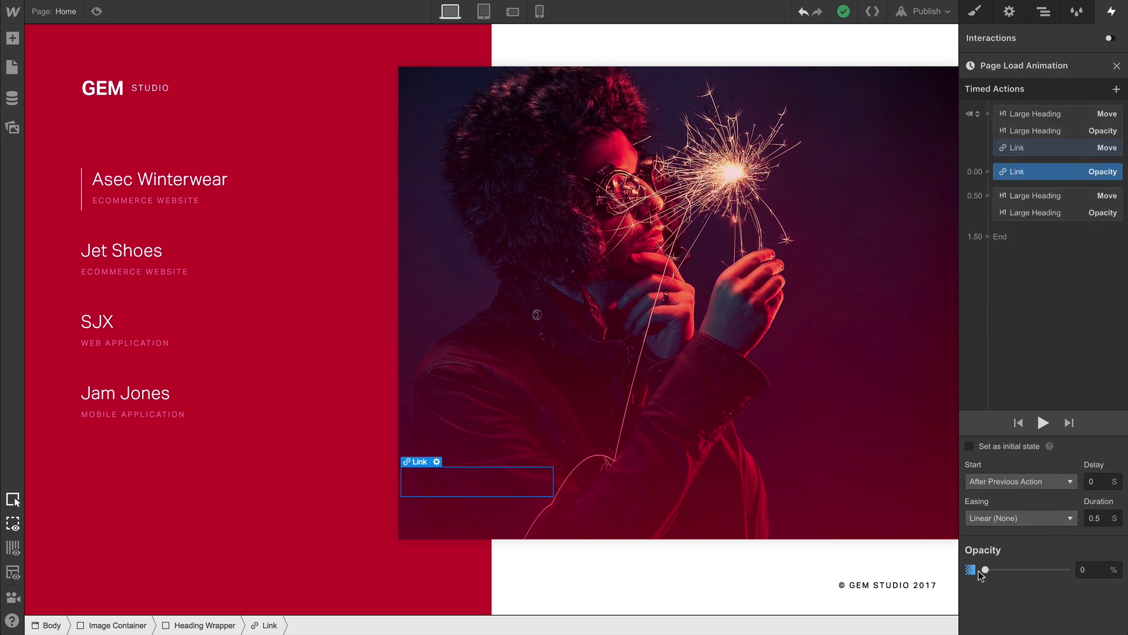
left_click(970, 446)
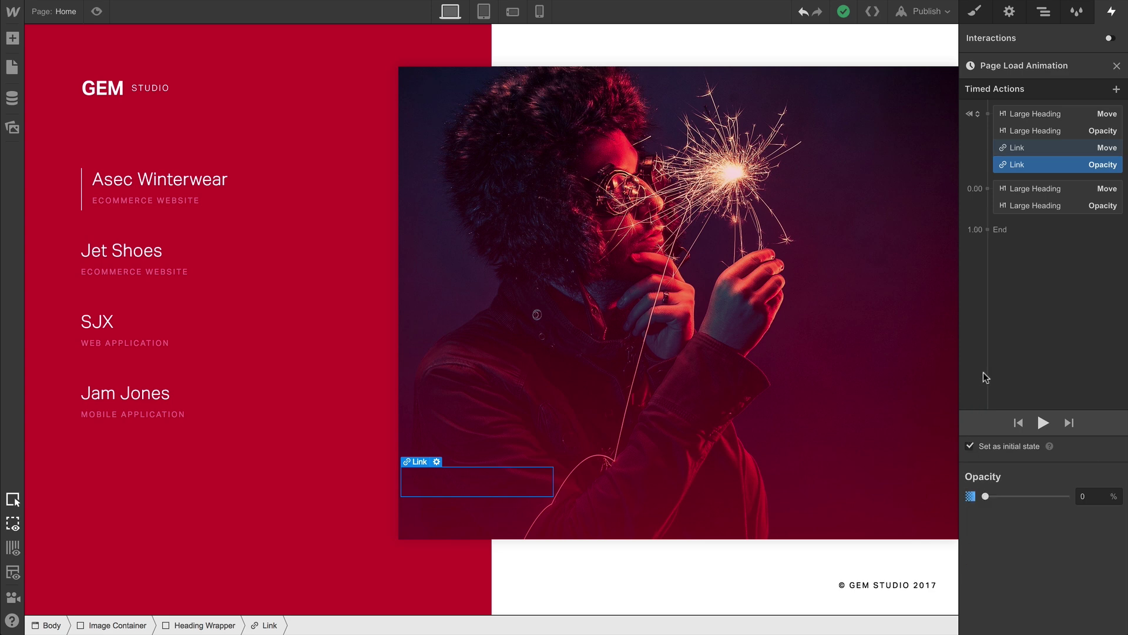
mouse_move(1013, 177)
mouse_move(977, 218)
- Add a link Move action at 1.00 returning it to X 0 px
left_click(976, 217)
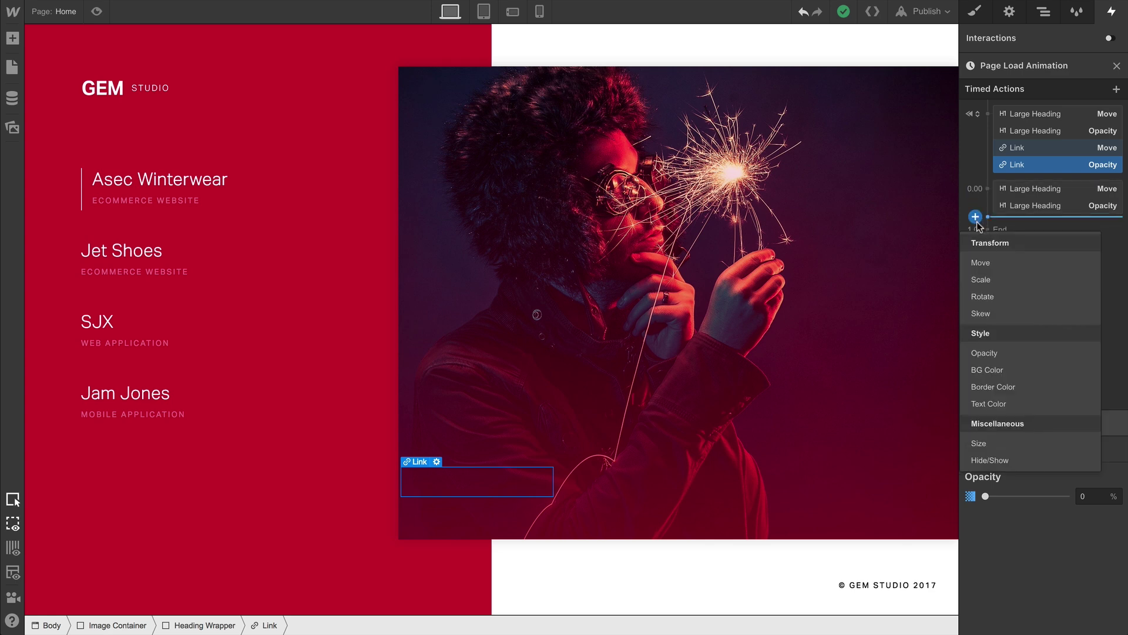
left_click(987, 260)
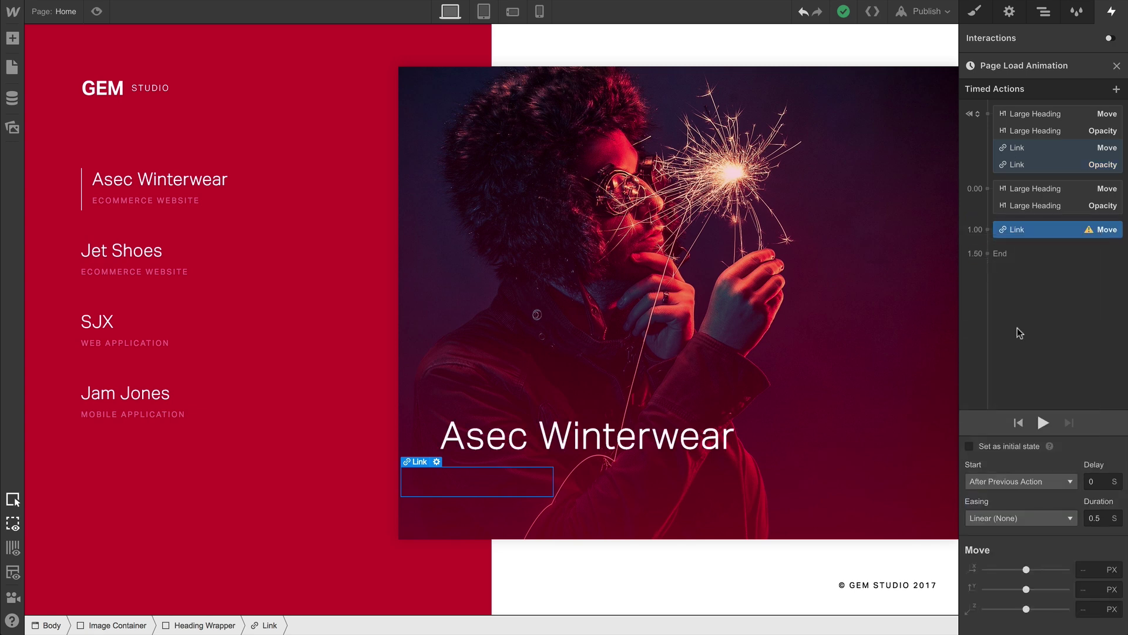
left_click(1087, 569)
type("0")
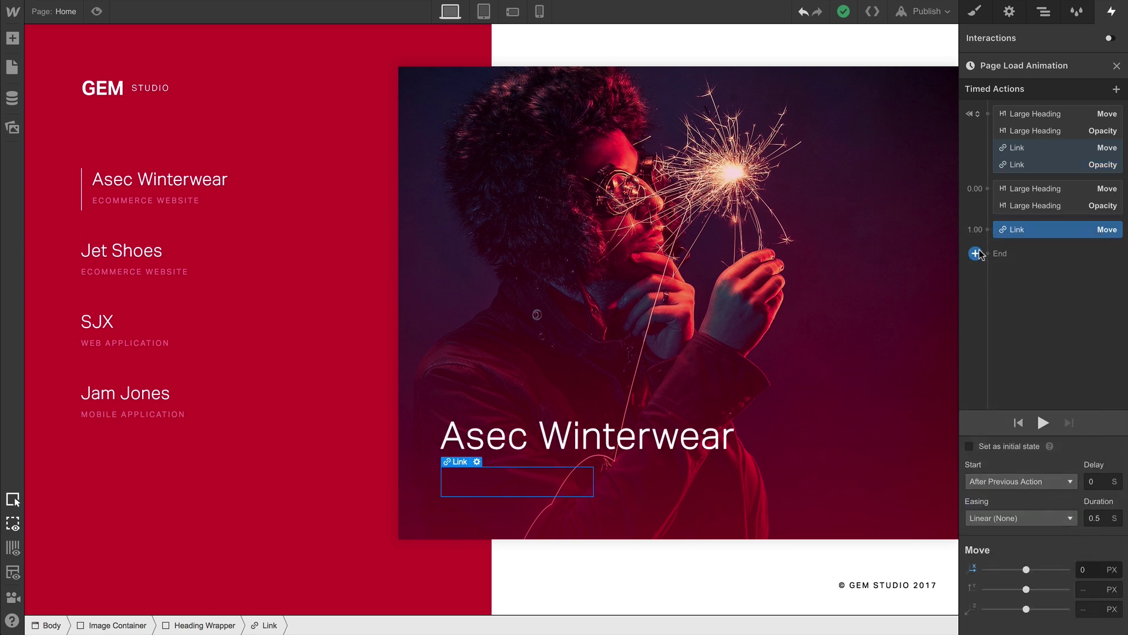
- Add a link Opacity action to 100% alongside the move, then preview
left_click(975, 229)
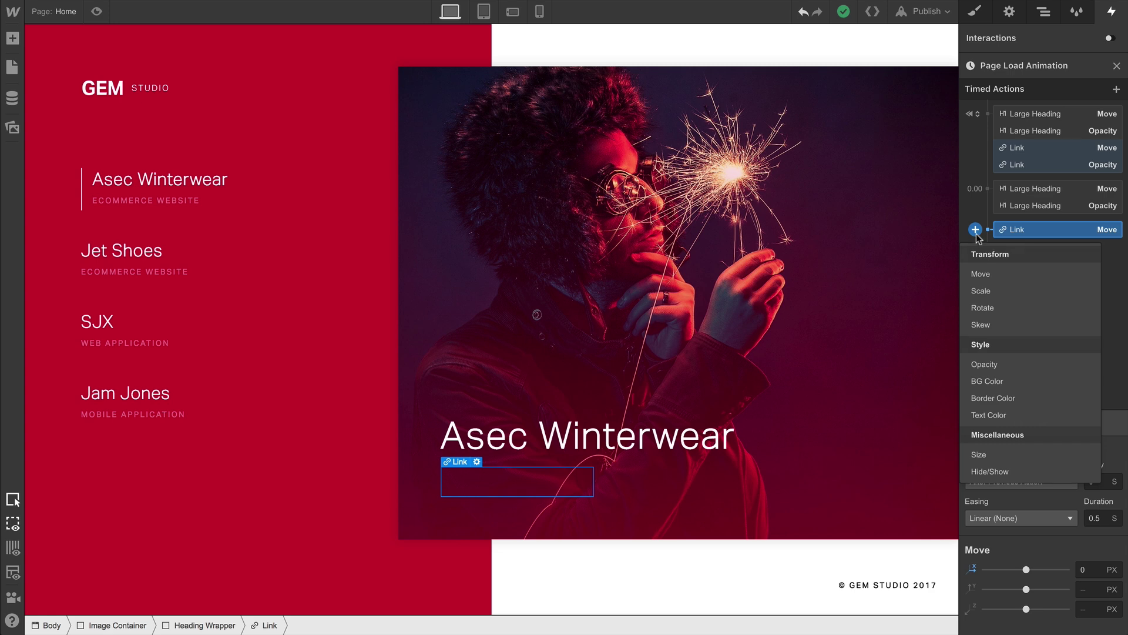
left_click(983, 365)
mouse_move(1069, 569)
left_mouse_down()
mouse_move(1024, 567)
mouse_move(1078, 568)
left_mouse_up()
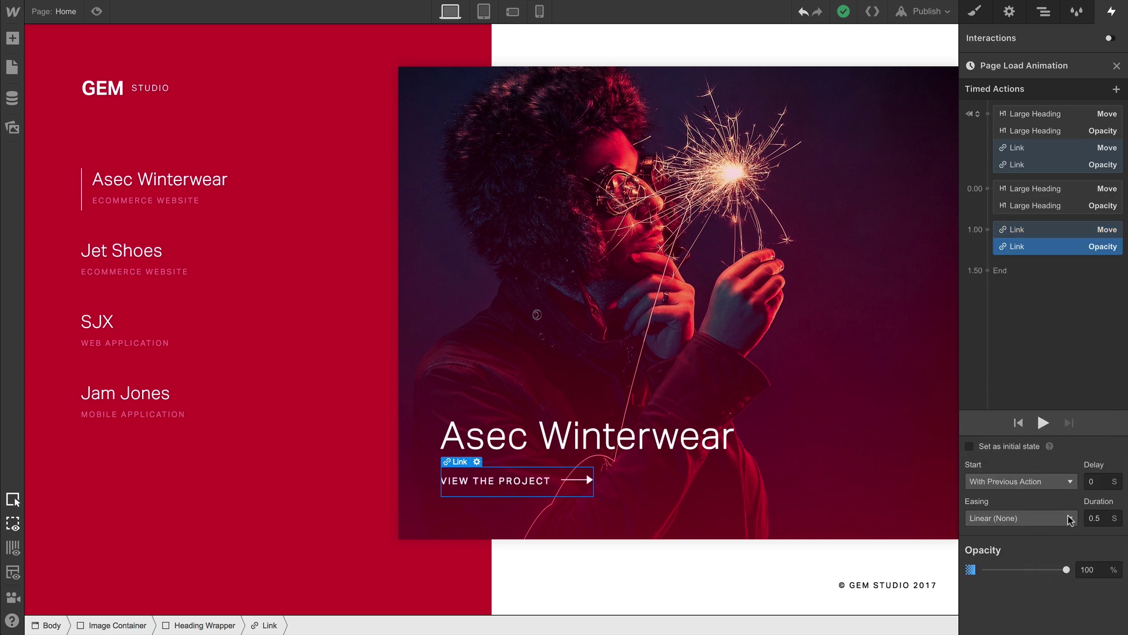
left_click(1043, 422)
- Give both link actions at 1.00 Out Quint easing and a 1 s duration, then preview
left_click(1038, 231, "shift")
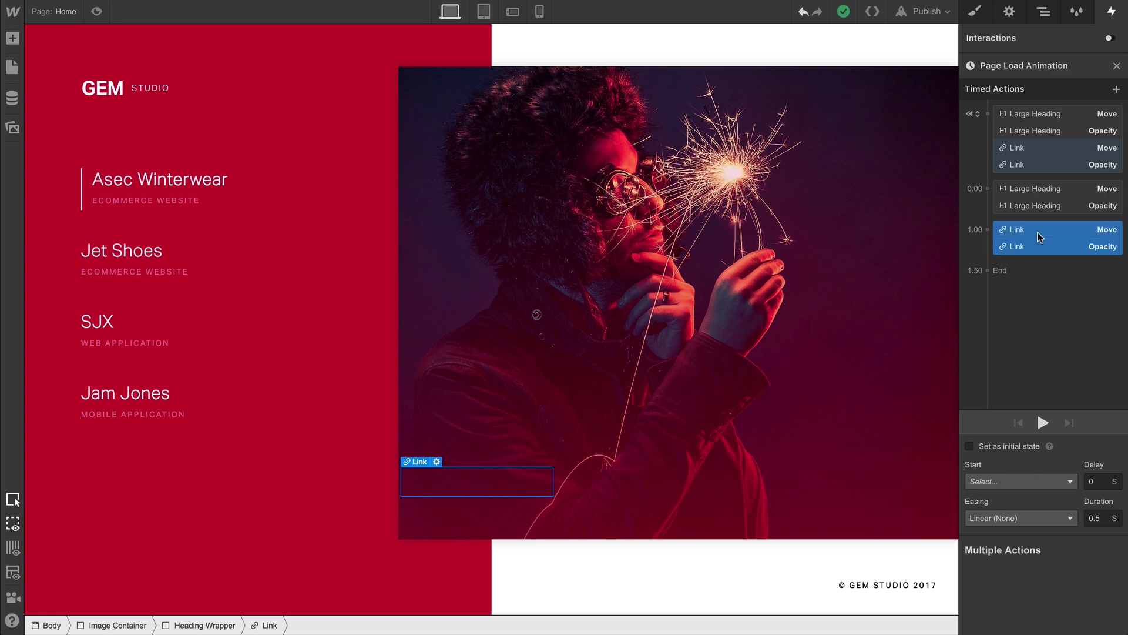
left_click(1021, 511)
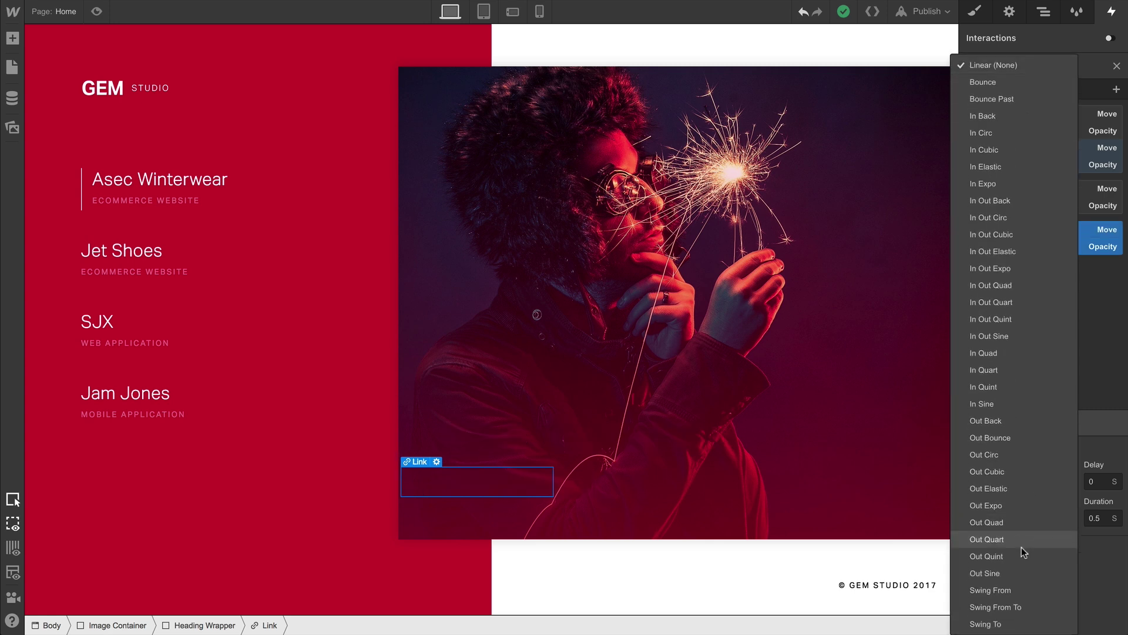
left_click(1023, 556)
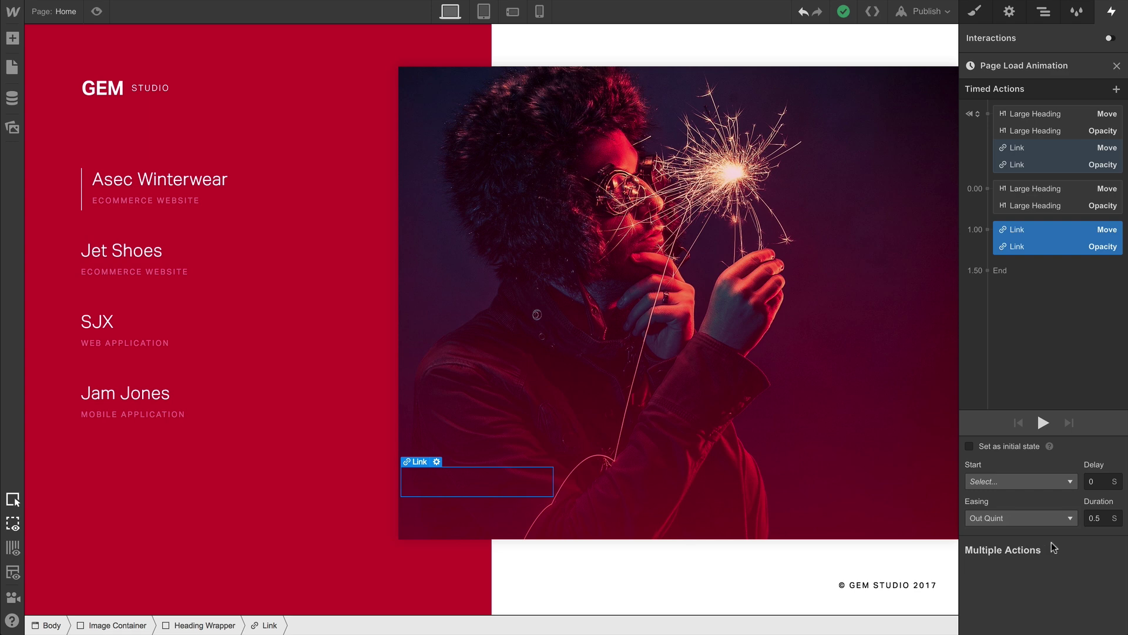
double_click(1100, 519)
type("1")
left_click(1043, 423)
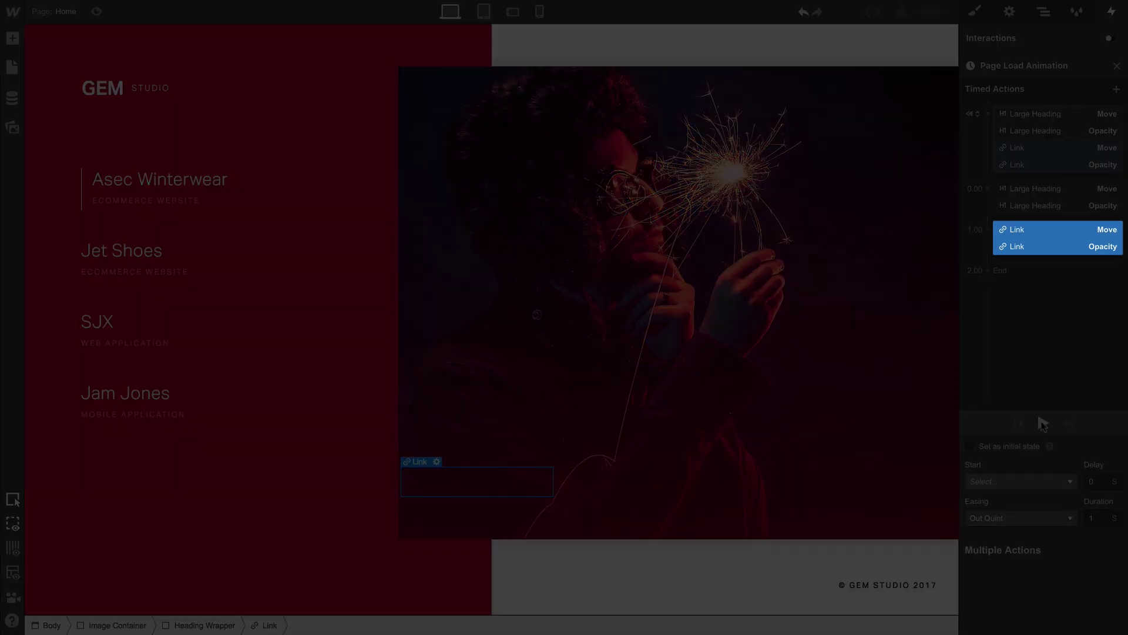
left_click(1043, 423)
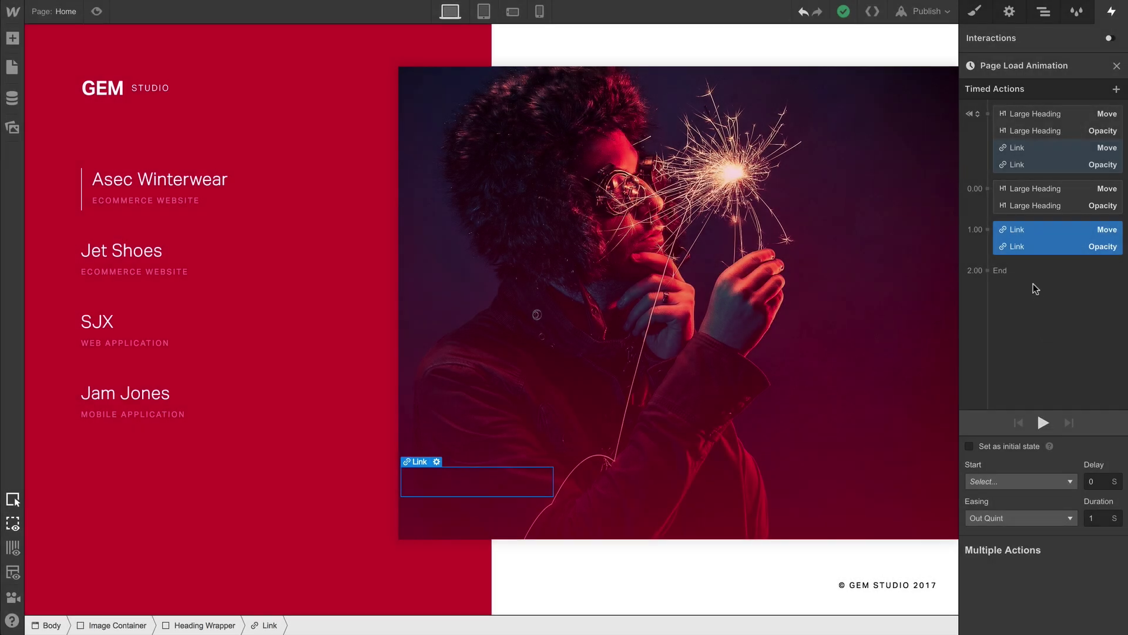
left_click_drag(1025, 229, 1026, 187)
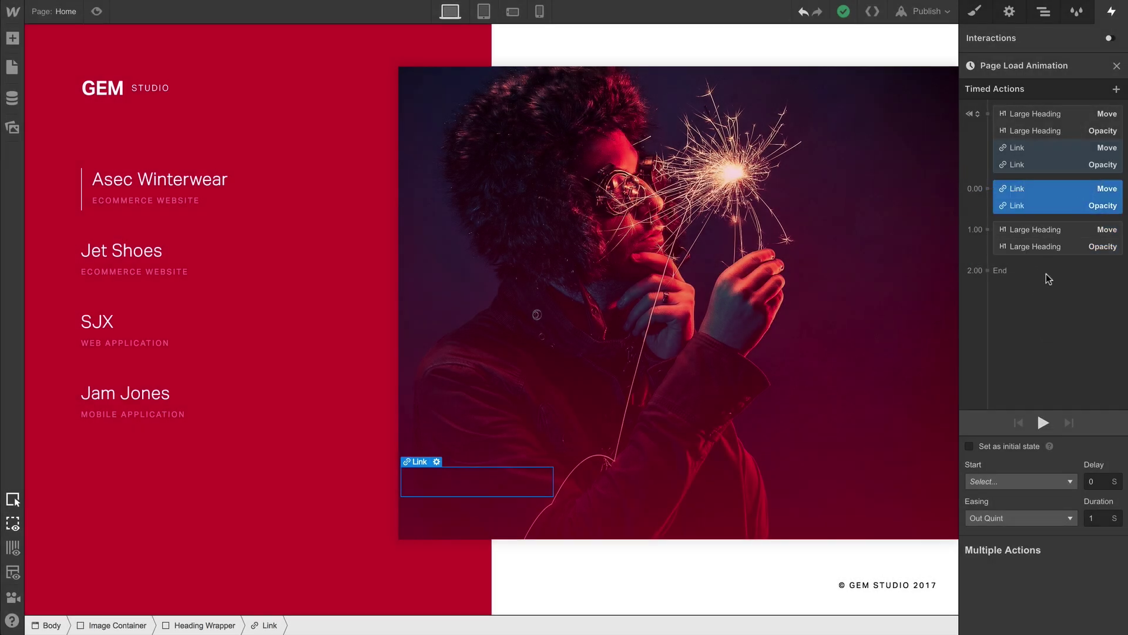
left_click(1044, 422)
left_click_drag(1041, 208, 1039, 235)
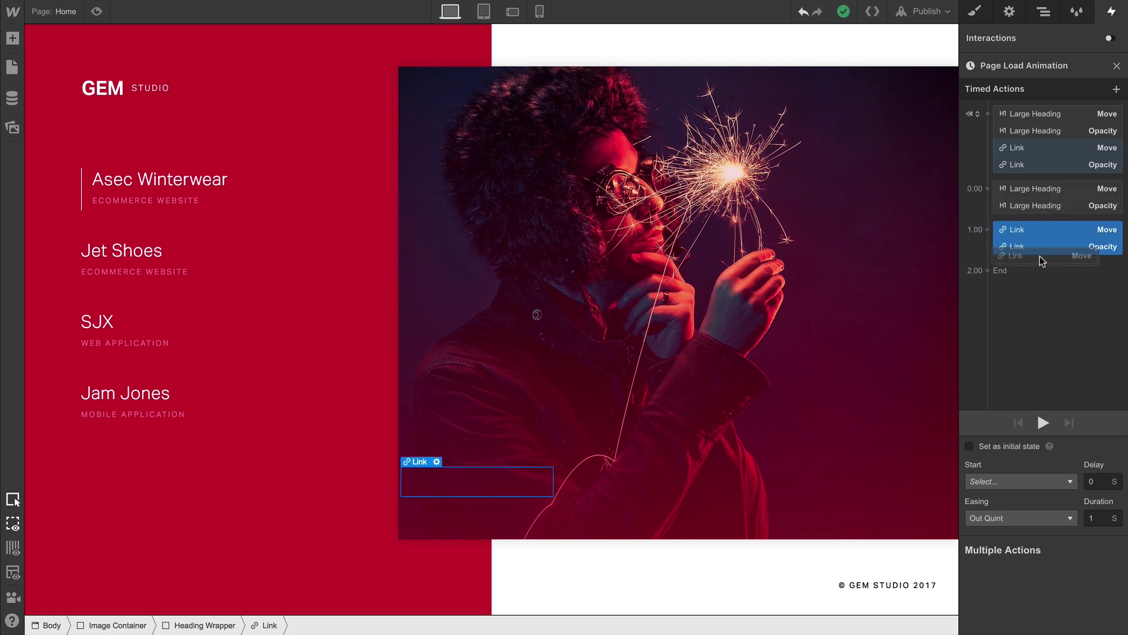
- Make the link actions start With Previous Action with a 0.3 s delay, then preview
left_click(1032, 477)
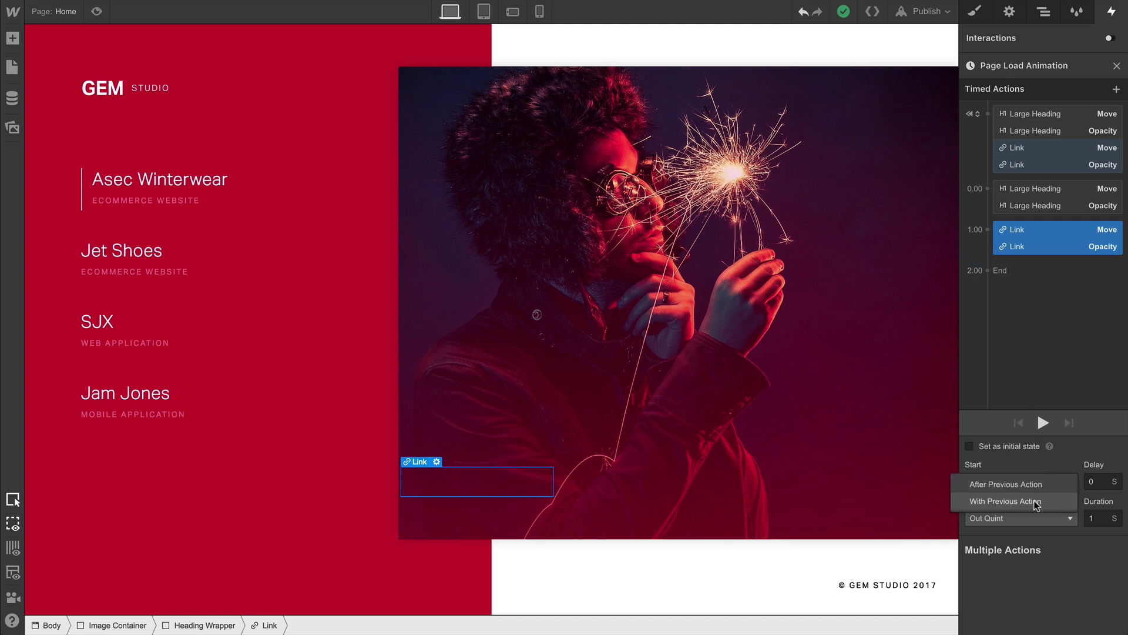
left_click(1036, 503)
left_click(1044, 424)
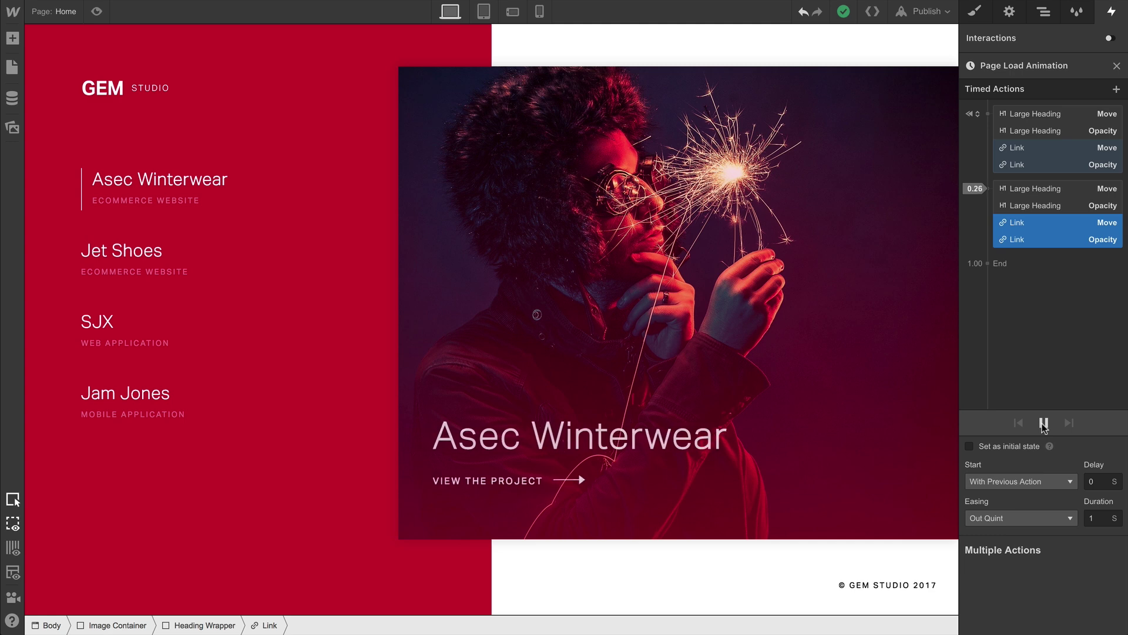
left_click(1042, 423)
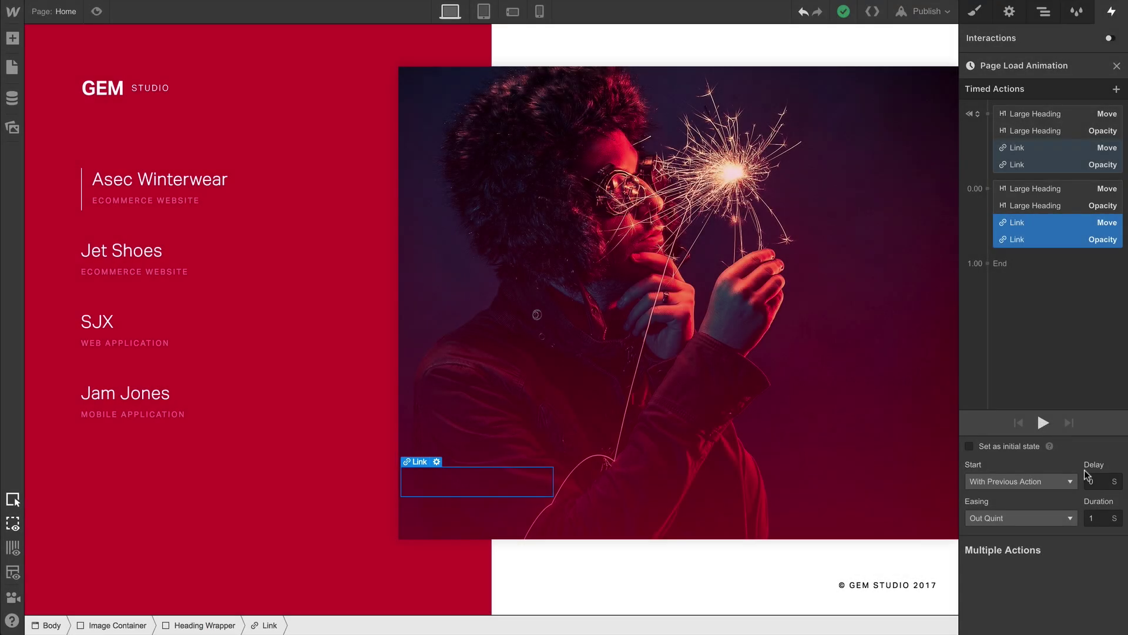
left_click(1094, 481)
type(".3")
left_click(1043, 423)
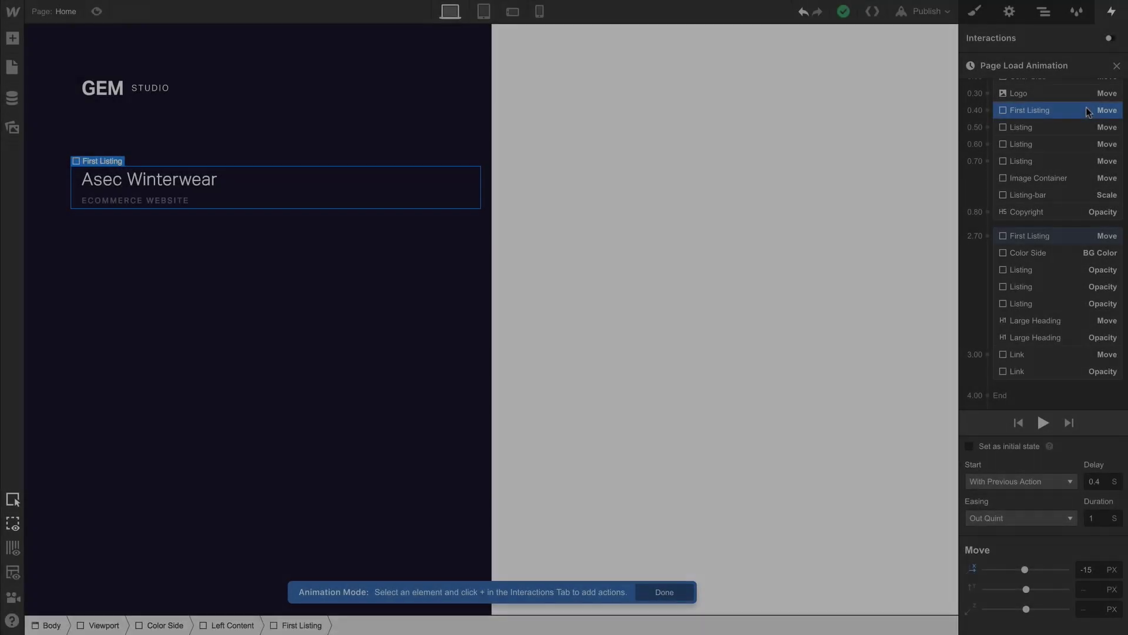
- Inspect the Listing-bar scale, First Listing move and Color Side firebrick background actions
scroll(1088, 111, "up", 5)
scroll(1088, 112, "down", 5)
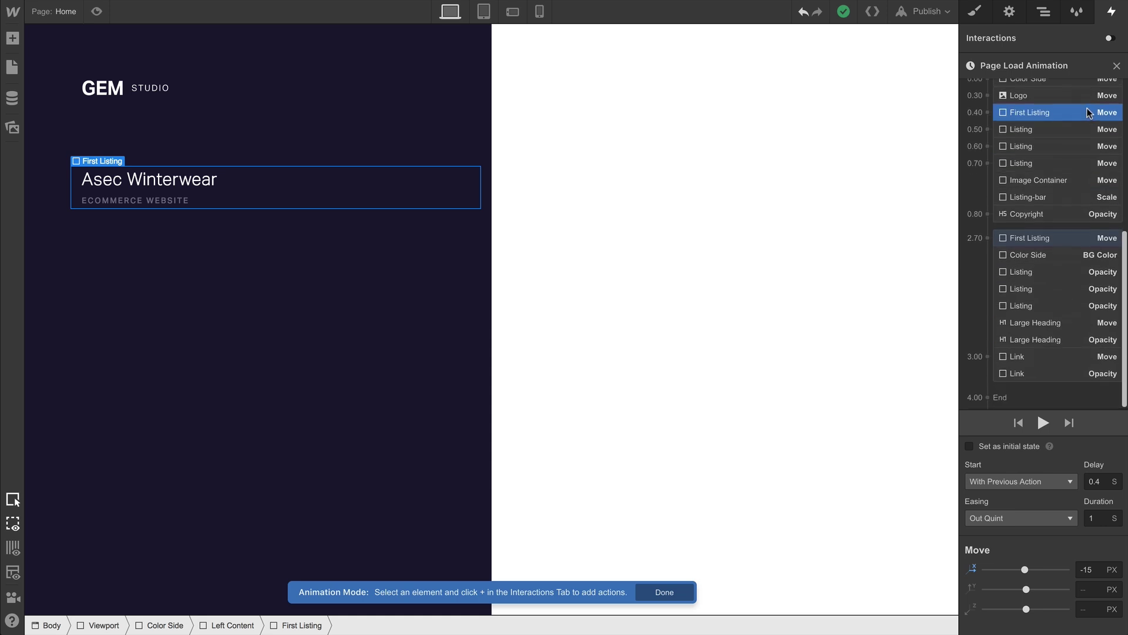
left_click(1057, 196)
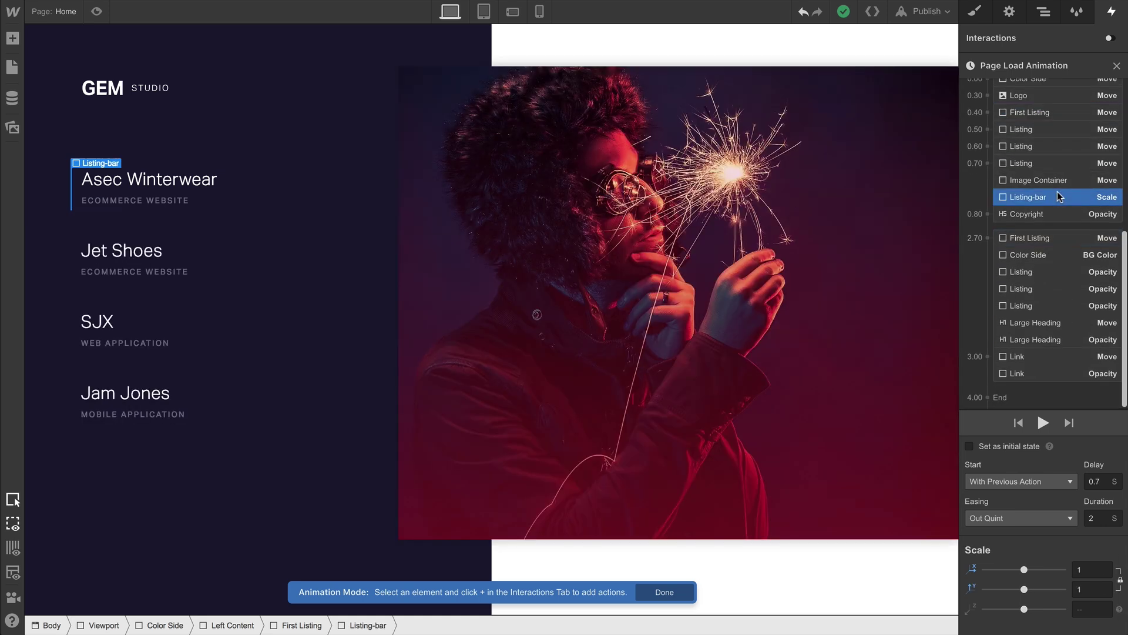
left_click(1050, 237)
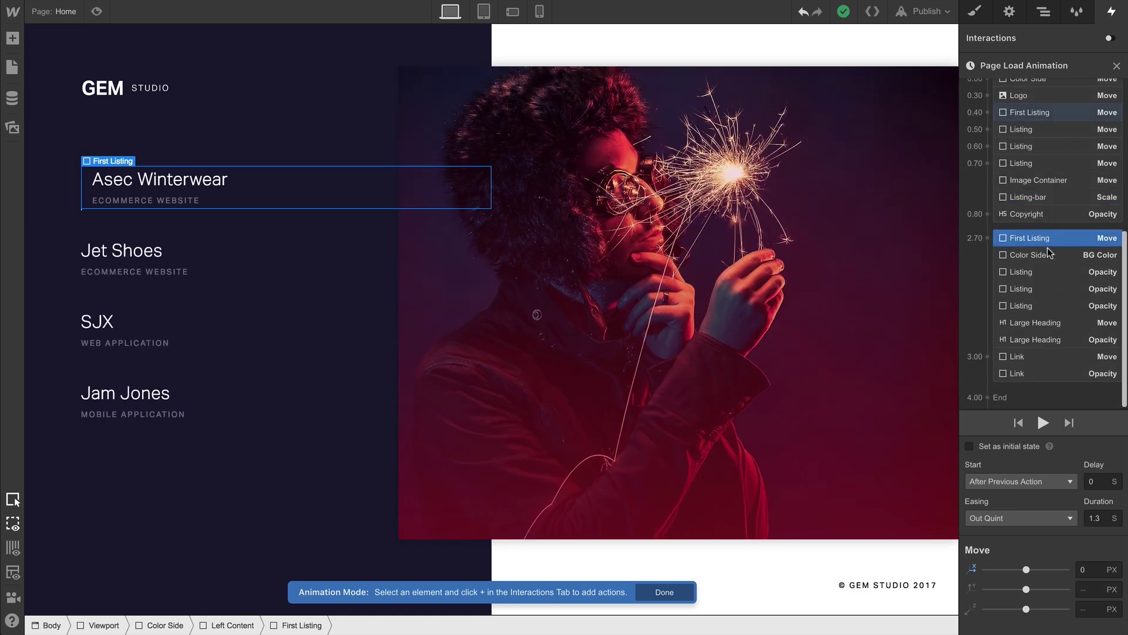
left_click(1049, 253)
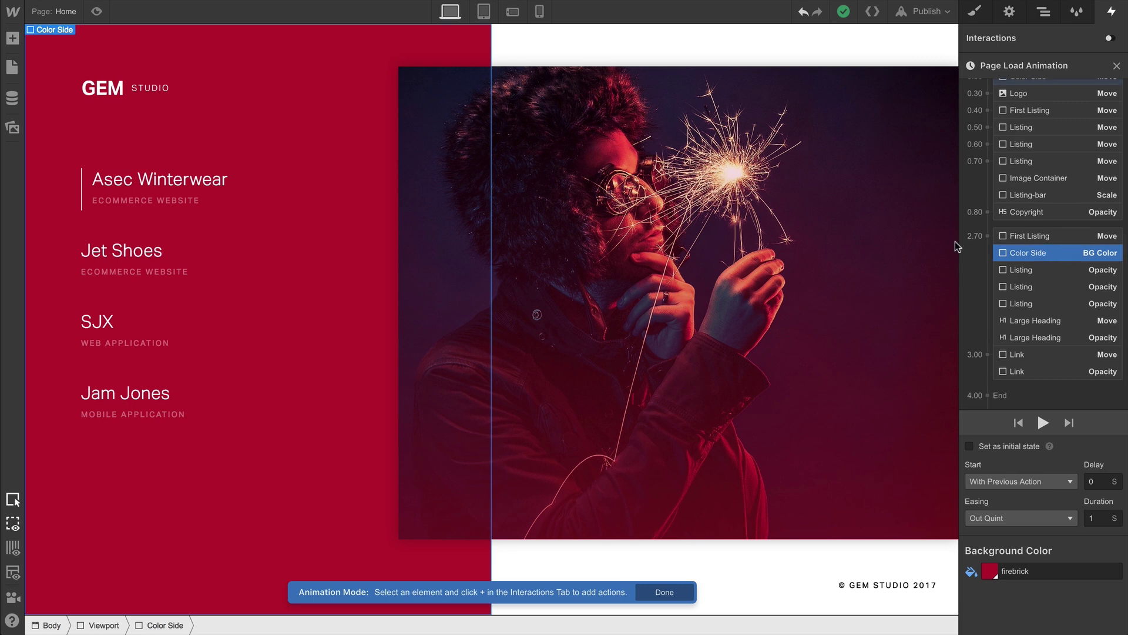
- Watch the page-load animation in Preview mode, then return to the designer
left_click(98, 12)
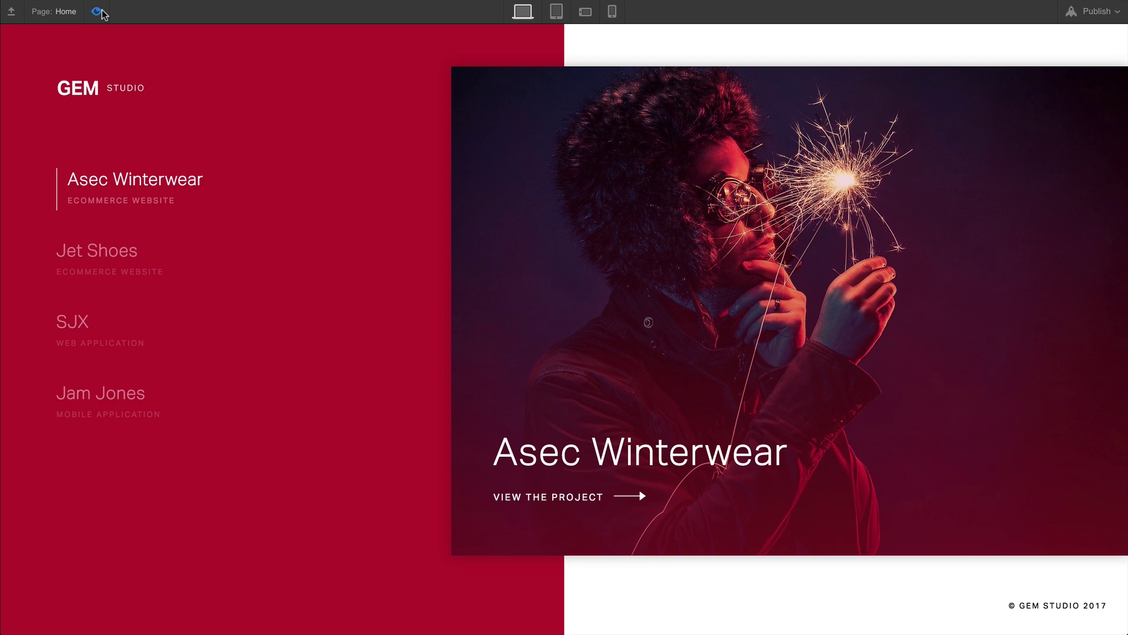
left_click(98, 12)
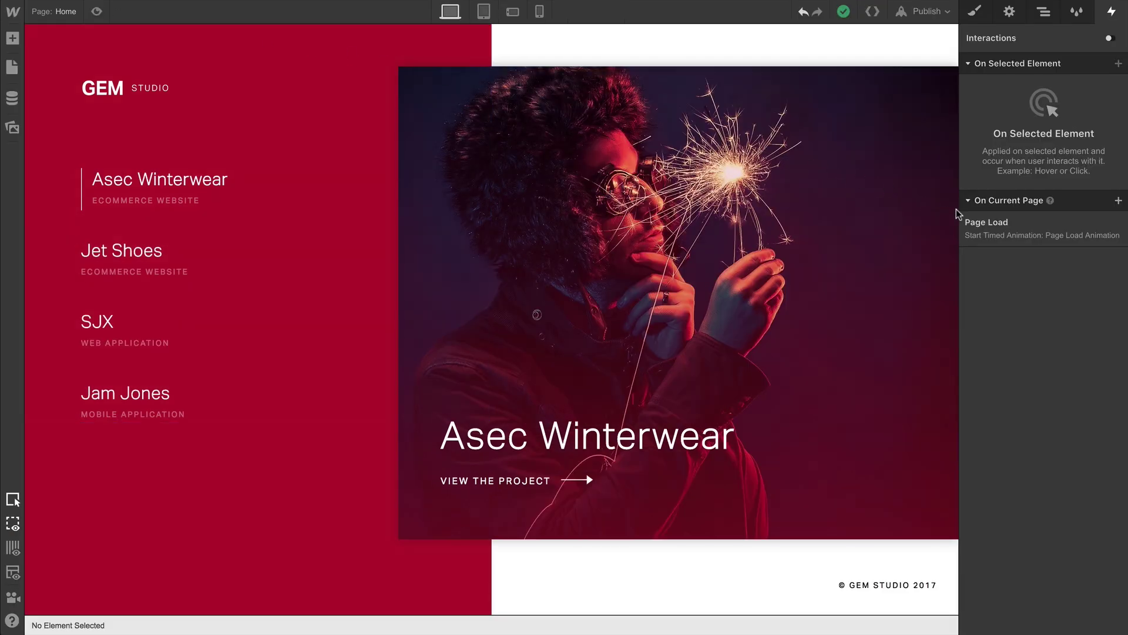
- Clear the page-start action and run Page Load Animation when the page finishes loading
left_click(1011, 227)
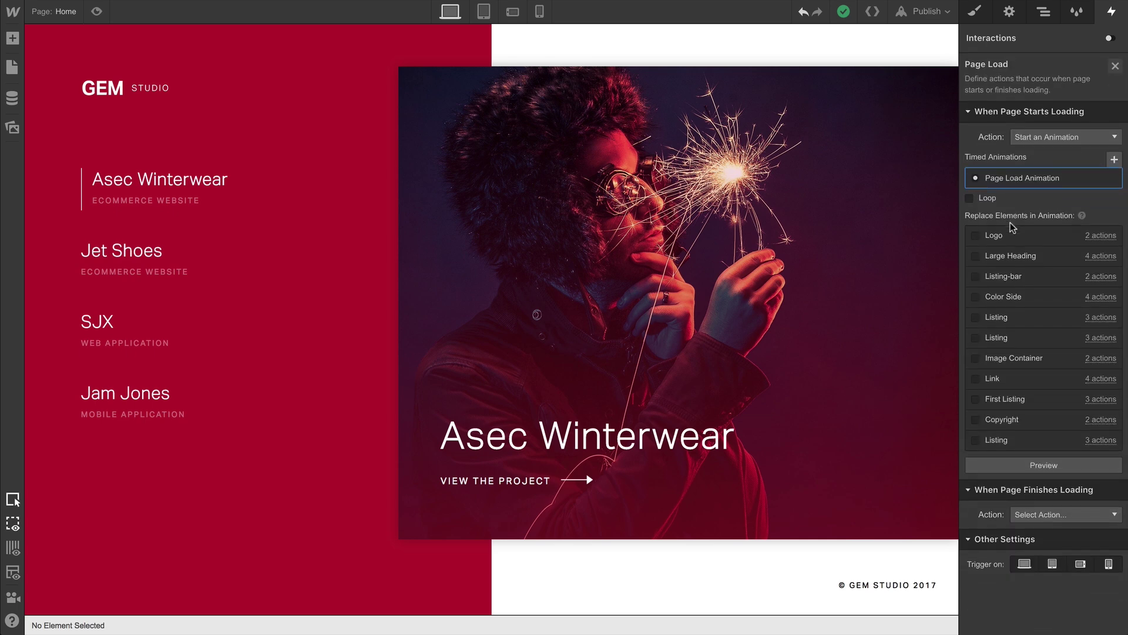
left_click(1036, 140)
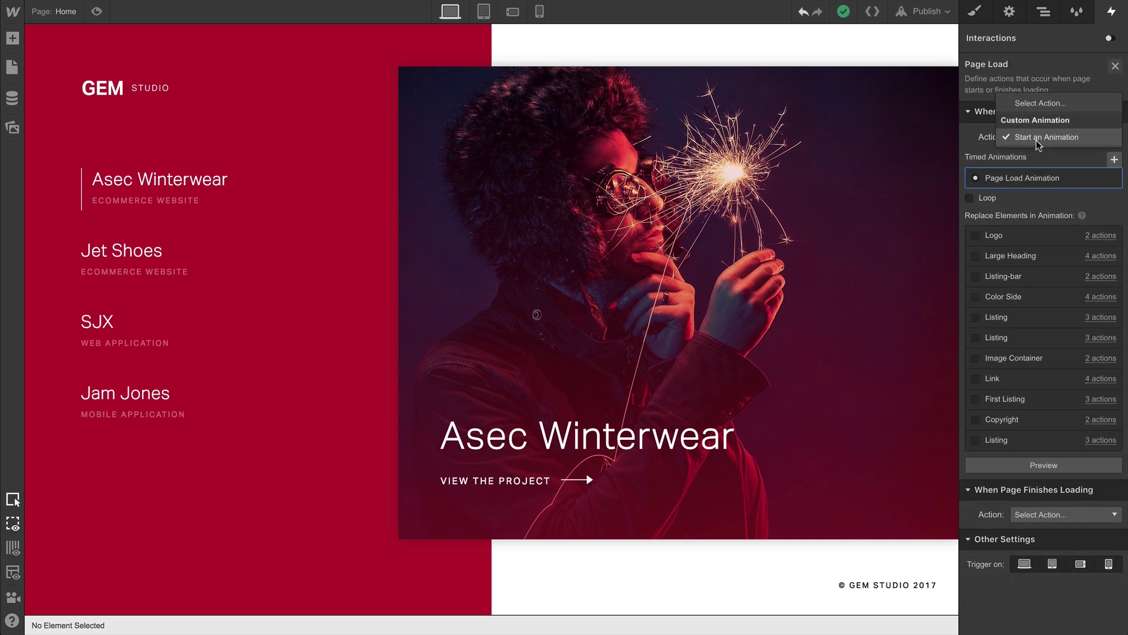
left_click(1043, 104)
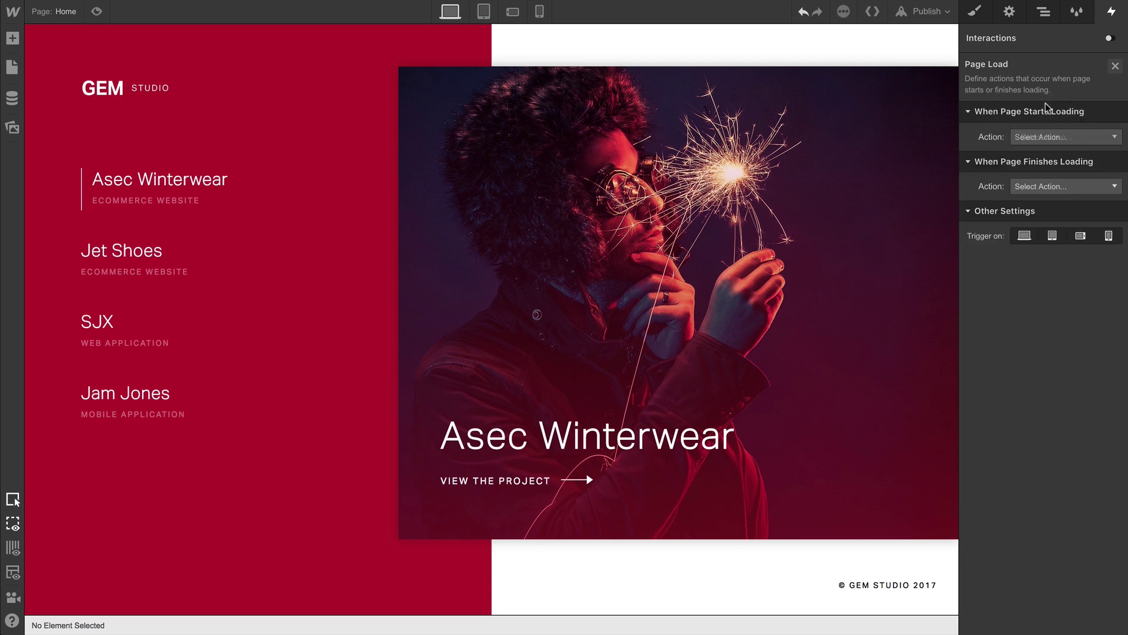
left_click(1045, 187)
left_click(1046, 217)
left_click(1047, 228)
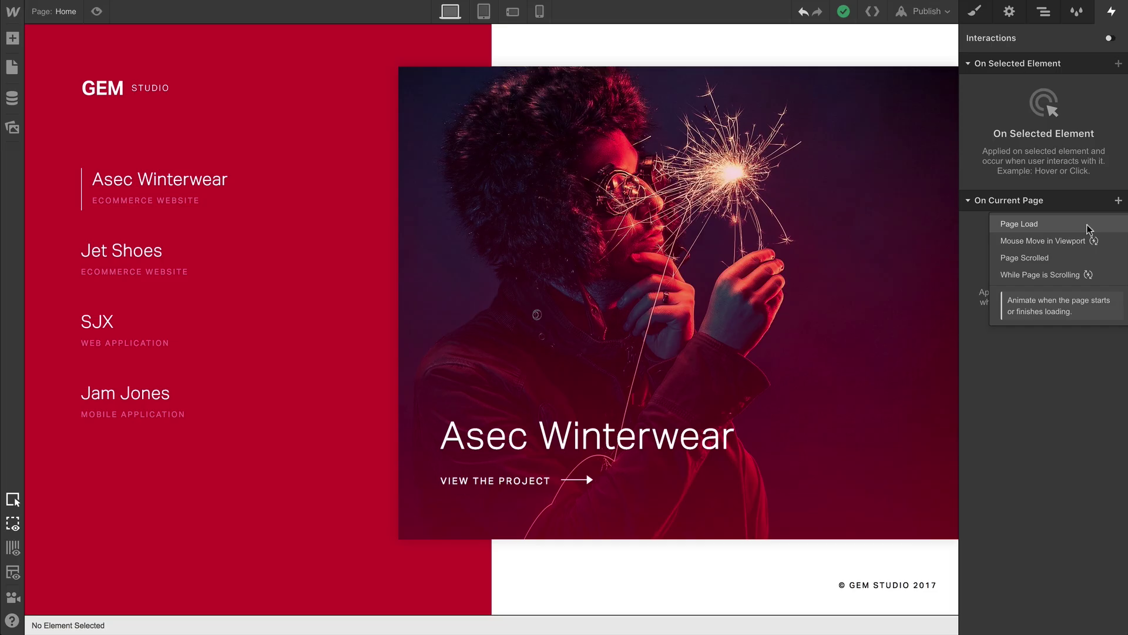
- Reopen the Page Load timeline and check First Listing's 2.70 move: 1.3 s, Out Quint easing
left_click(1020, 224)
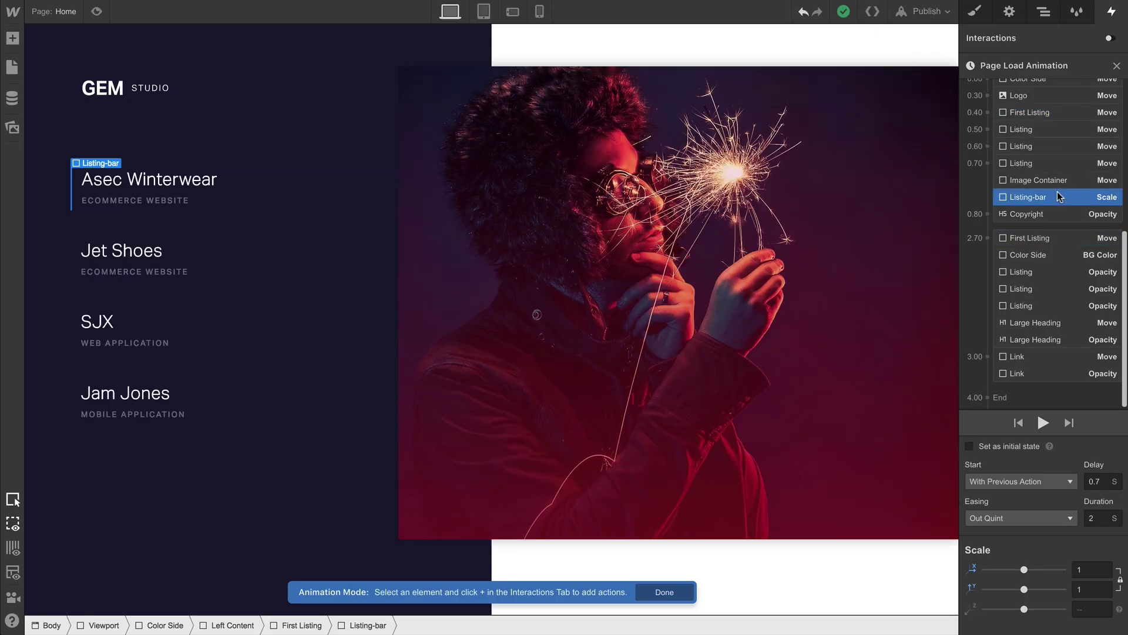
left_click(1049, 237)
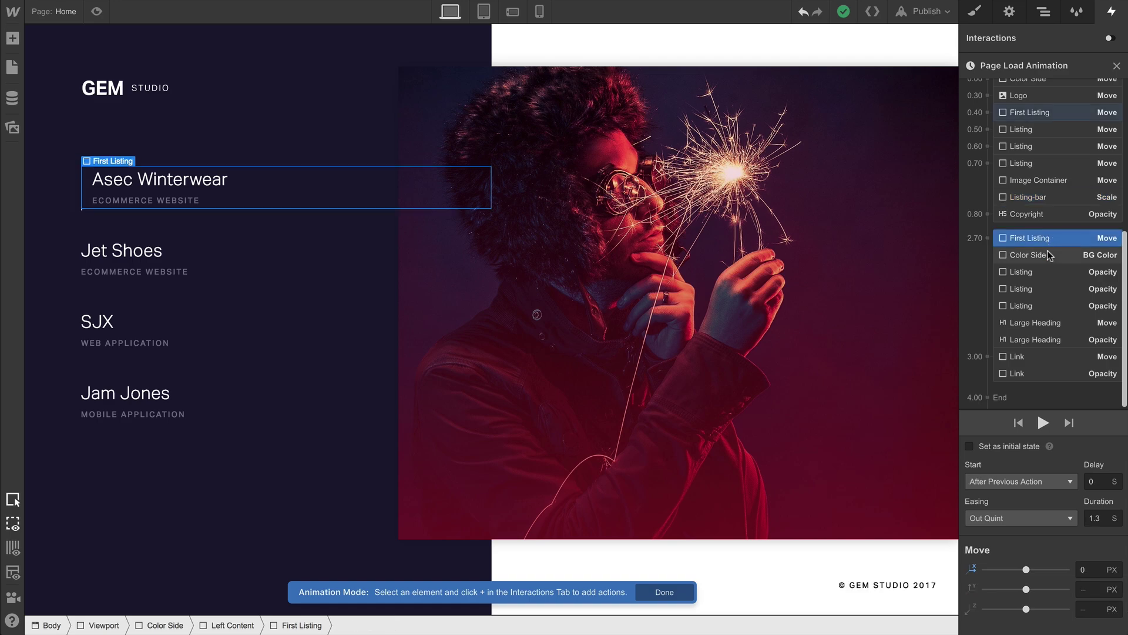